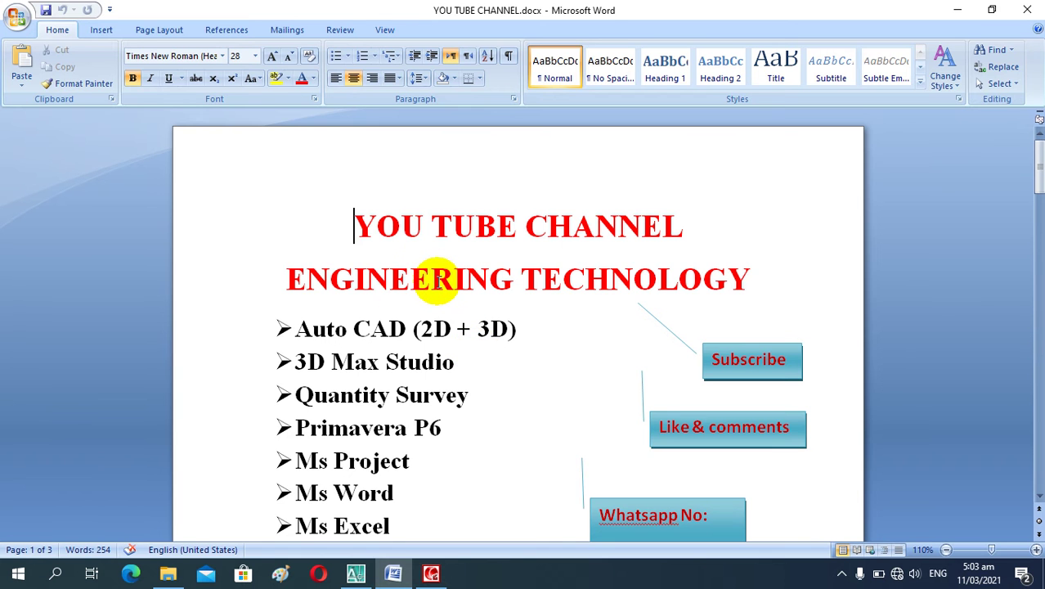
Scroll the Word outline down to the 8th lecture's Array (AR) and Multiple line (ML) commands
{"action": "scroll", "coordinate": [437, 278], "scroll_direction": "down", "scroll_amount": 2}
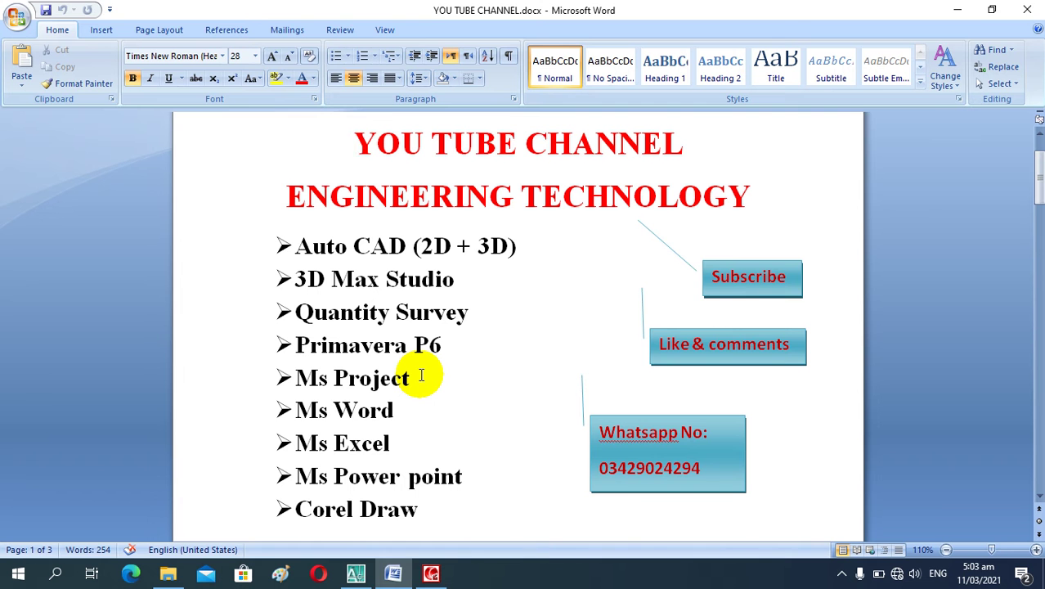
{"action": "scroll", "coordinate": [421, 375], "scroll_direction": "down", "scroll_amount": 2}
{"action": "scroll", "coordinate": [421, 375], "scroll_direction": "down", "scroll_amount": 3}
{"action": "scroll", "coordinate": [421, 375], "scroll_direction": "down", "scroll_amount": 3}
{"action": "scroll", "coordinate": [421, 375], "scroll_direction": "down", "scroll_amount": 3}
{"action": "scroll", "coordinate": [421, 375], "scroll_direction": "down", "scroll_amount": 3}
{"action": "scroll", "coordinate": [421, 376], "scroll_direction": "down", "scroll_amount": 3}
{"action": "scroll", "coordinate": [421, 376], "scroll_direction": "down", "scroll_amount": 3}
{"action": "scroll", "coordinate": [421, 375], "scroll_direction": "down", "scroll_amount": 3}
{"action": "scroll", "coordinate": [421, 376], "scroll_direction": "down", "scroll_amount": 3}
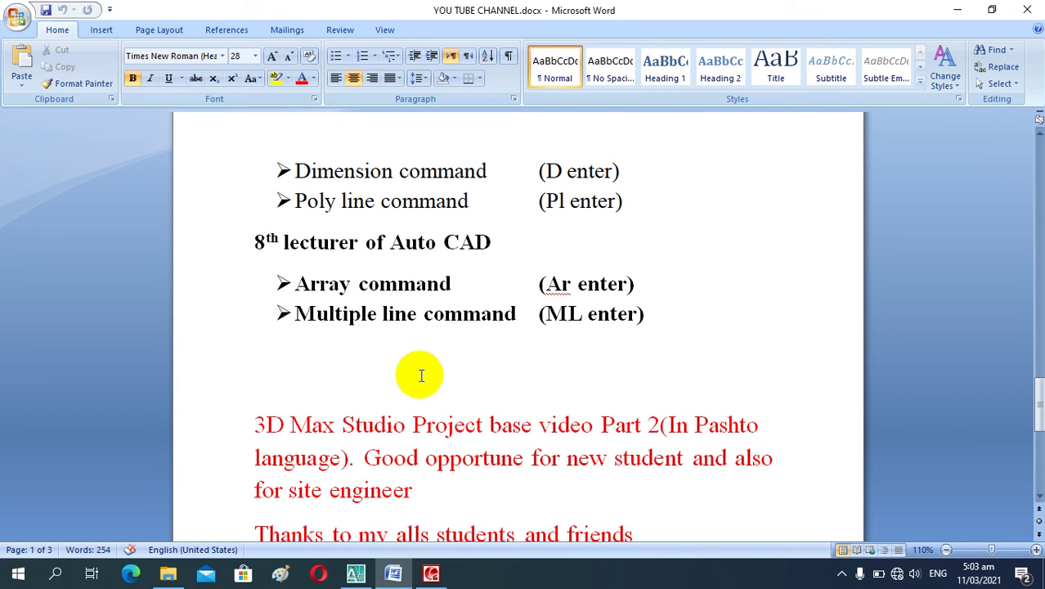
Switch to the AutoCAD drawing and zoom to an empty area beside the floor plans
{"action": "left_click", "coordinate": [354, 574]}
{"action": "scroll", "coordinate": [482, 335], "scroll_direction": "down", "scroll_amount": 3}
{"action": "scroll", "coordinate": [478, 334], "scroll_direction": "down", "scroll_amount": 5}
{"action": "scroll", "coordinate": [508, 333], "scroll_direction": "up", "scroll_amount": 5}
{"action": "scroll", "coordinate": [352, 319], "scroll_direction": "up", "scroll_amount": 5}
{"action": "scroll", "coordinate": [303, 343], "scroll_direction": "down", "scroll_amount": 3}
{"action": "scroll", "coordinate": [192, 286], "scroll_direction": "up", "scroll_amount": 2}
{"action": "scroll", "coordinate": [273, 329], "scroll_direction": "up", "scroll_amount": 3}
{"action": "scroll", "coordinate": [273, 329], "scroll_direction": "down", "scroll_amount": 3}
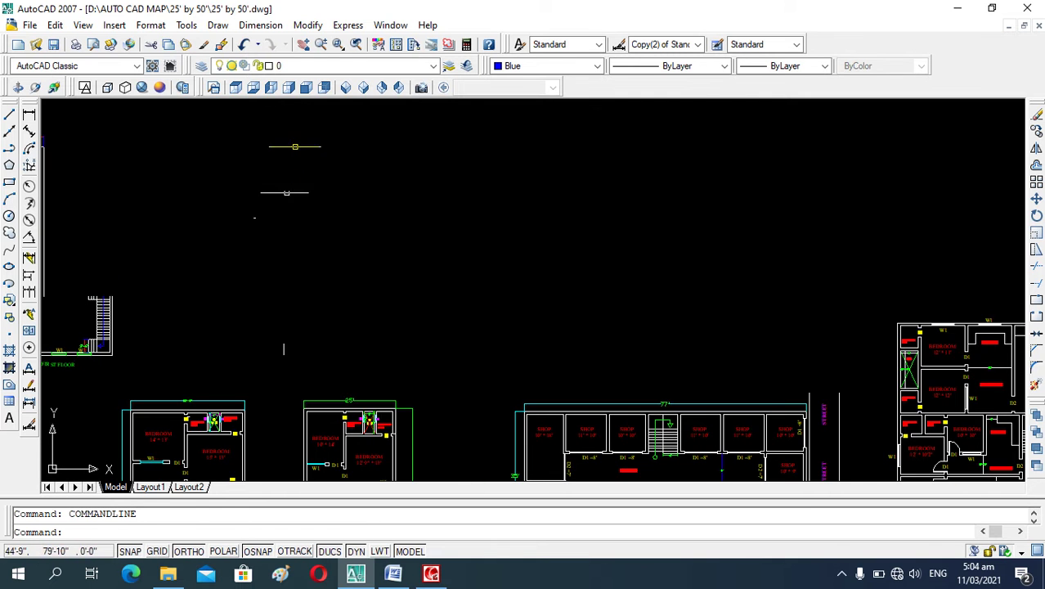
{"action": "scroll", "coordinate": [270, 327], "scroll_direction": "up", "scroll_amount": 2}
{"action": "scroll", "coordinate": [315, 285], "scroll_direction": "down", "scroll_amount": 2}
{"action": "scroll", "coordinate": [339, 292], "scroll_direction": "down", "scroll_amount": 3}
{"action": "scroll", "coordinate": [322, 245], "scroll_direction": "up", "scroll_amount": 3}
{"action": "scroll", "coordinate": [323, 253], "scroll_direction": "up", "scroll_amount": 2}
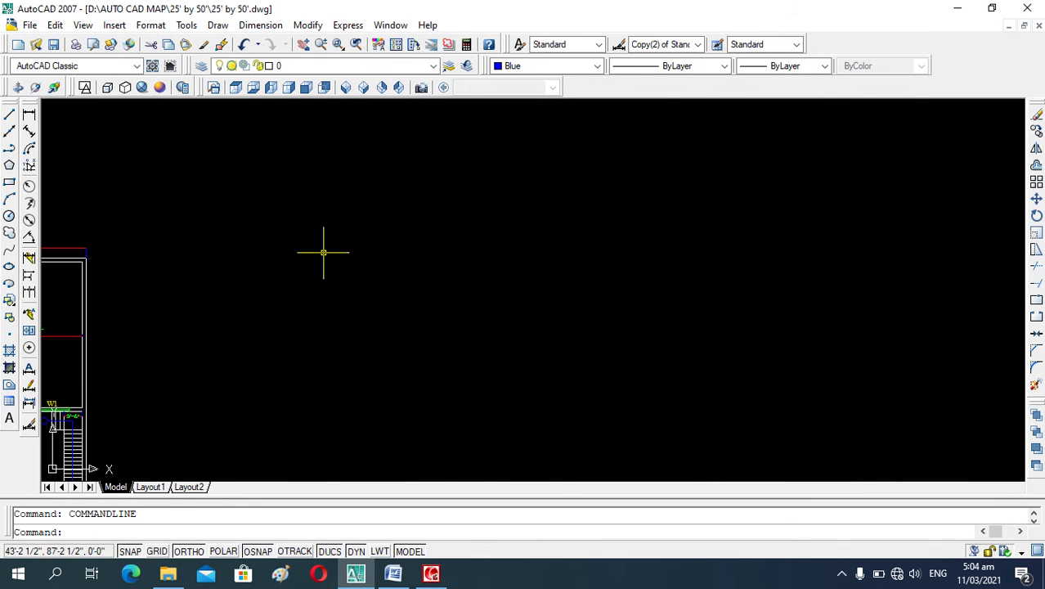
Draw a small blue square with REC in the empty area and select it
{"action": "type", "text": "rec"}
{"action": "key", "text": "Return"}
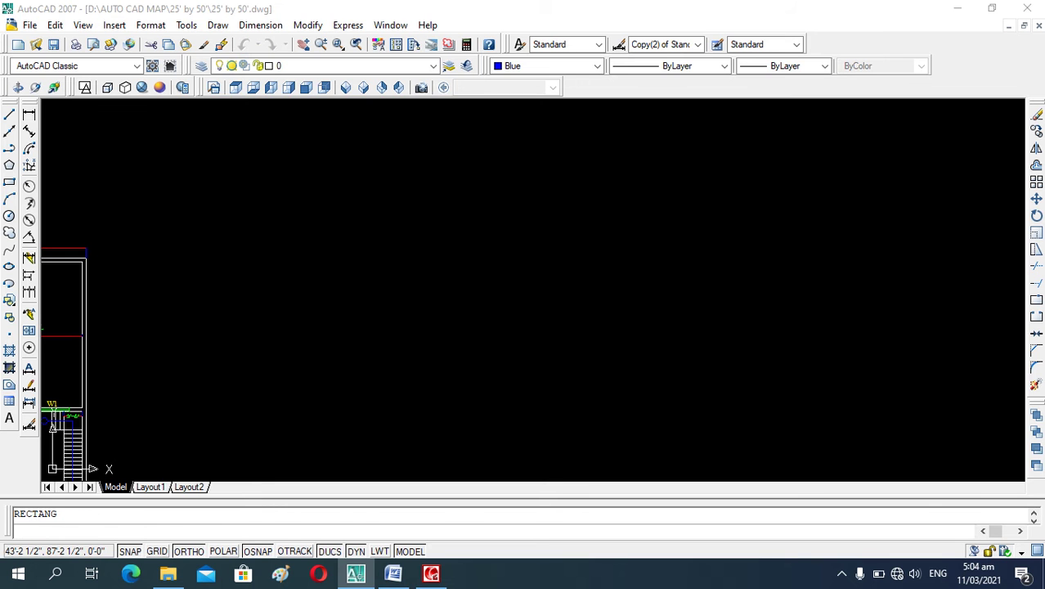
{"action": "left_click", "coordinate": [326, 255]}
{"action": "type", "text": "7"}
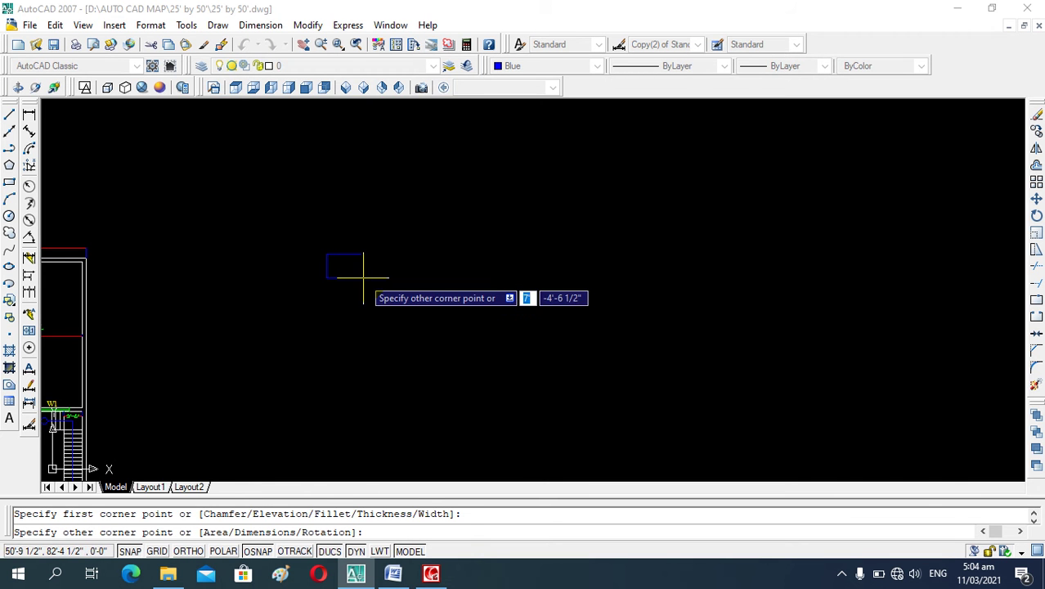
{"action": "key", "text": "BackSpace"}
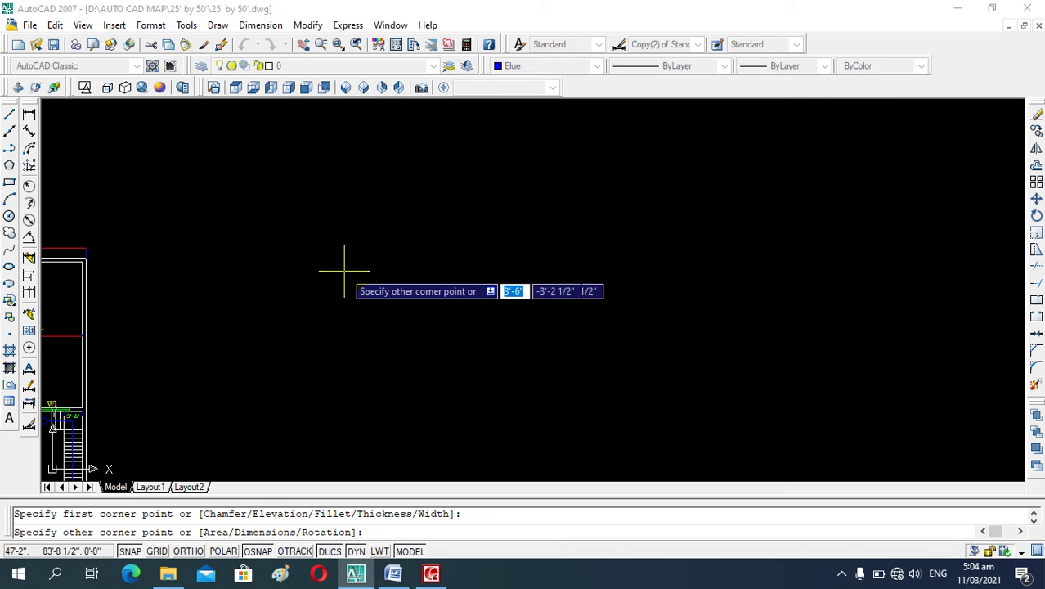
{"action": "left_click", "coordinate": [344, 271]}
{"action": "scroll", "coordinate": [315, 273], "scroll_direction": "up", "scroll_amount": 3}
{"action": "scroll", "coordinate": [321, 270], "scroll_direction": "down", "scroll_amount": 2}
{"action": "key", "text": "Escape"}
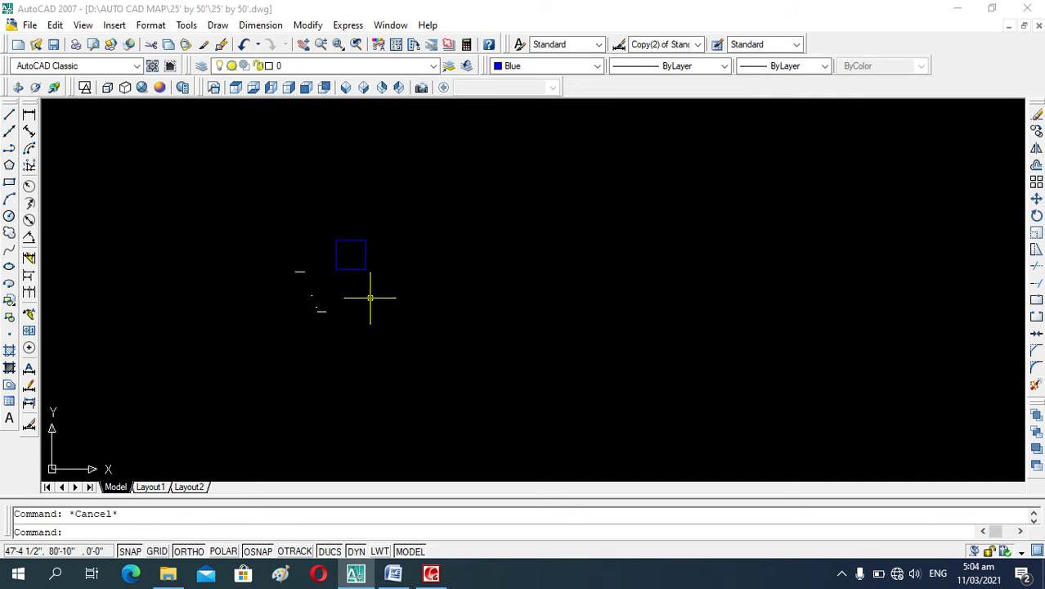
{"action": "left_click", "coordinate": [365, 256]}
Open the Array dialog with AR, compare Polar and Rectangular, and leave Rectangular Array selected
{"action": "key", "text": "Escape"}
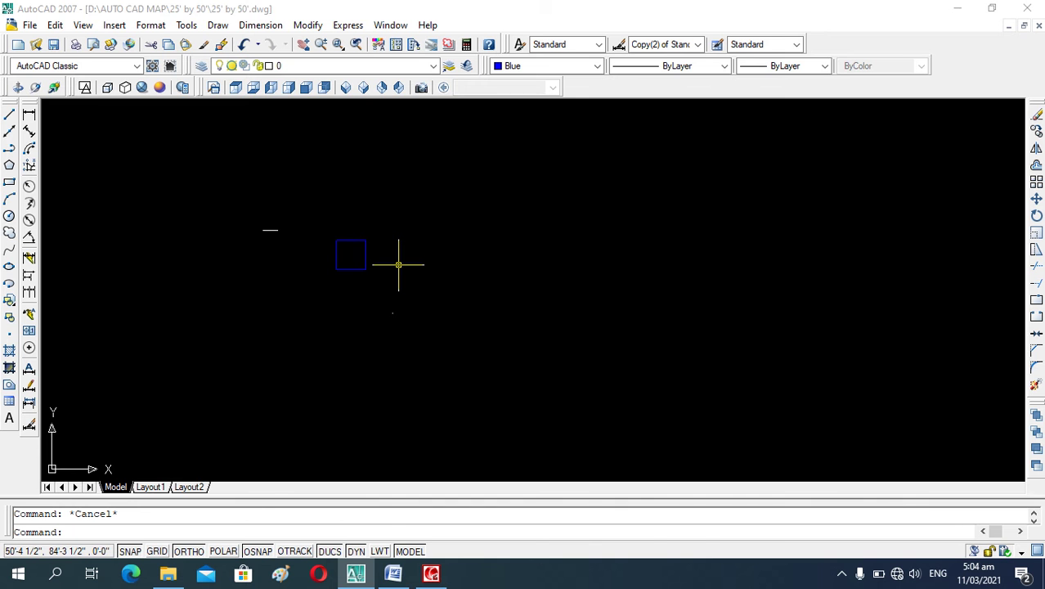
{"action": "type", "text": "ar"}
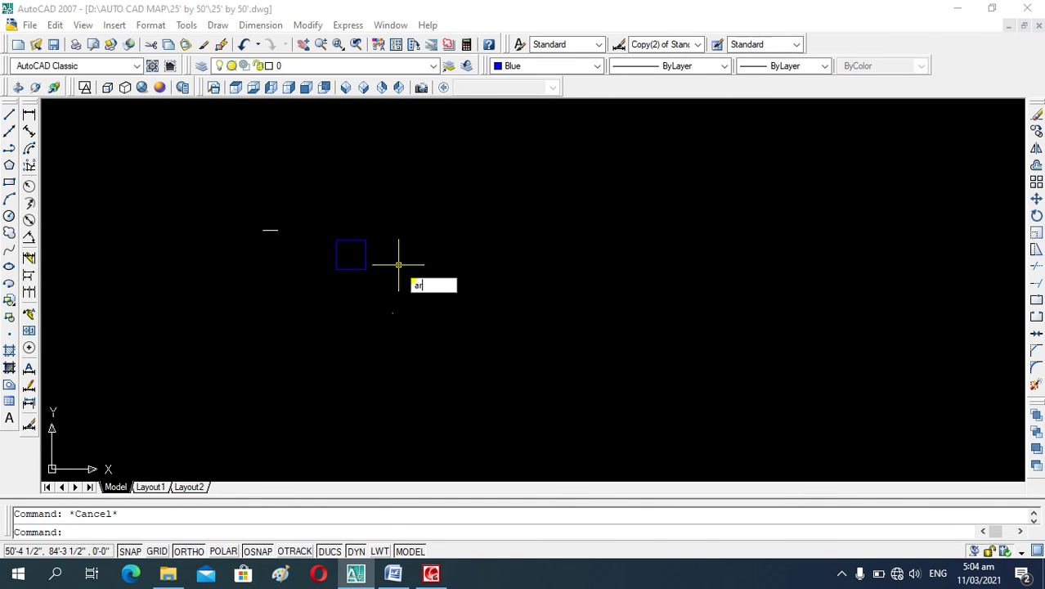
{"action": "key", "text": "Return"}
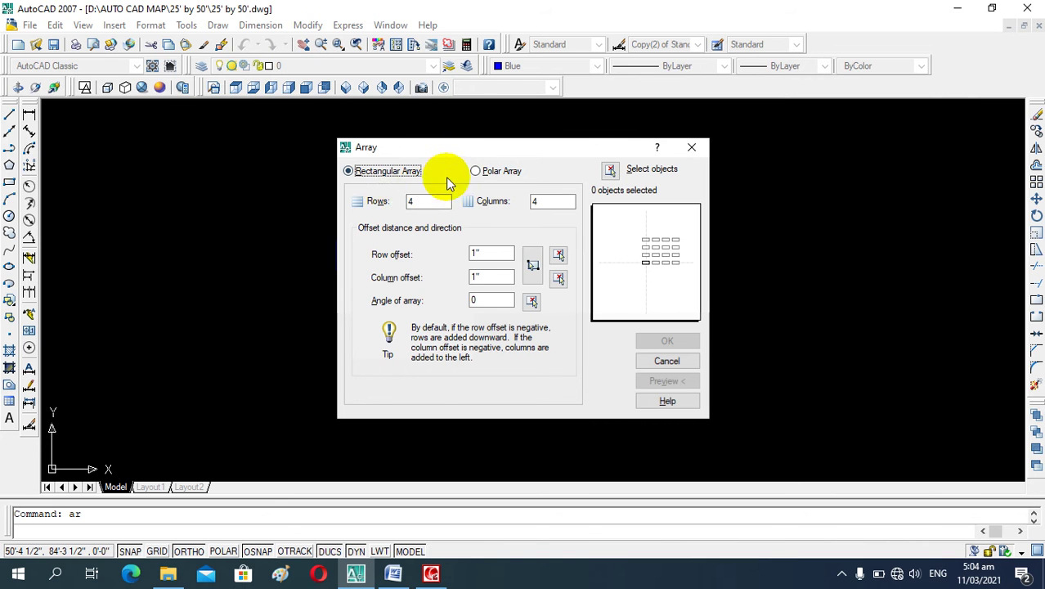
{"action": "left_click", "coordinate": [475, 171]}
{"action": "left_click", "coordinate": [388, 171]}
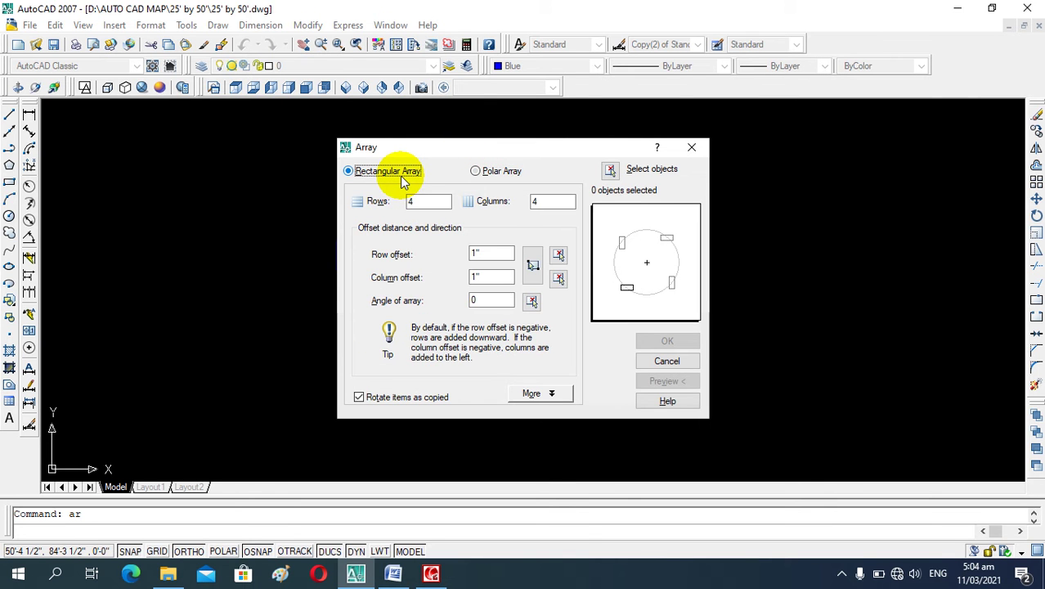
{"action": "left_click", "coordinate": [479, 176]}
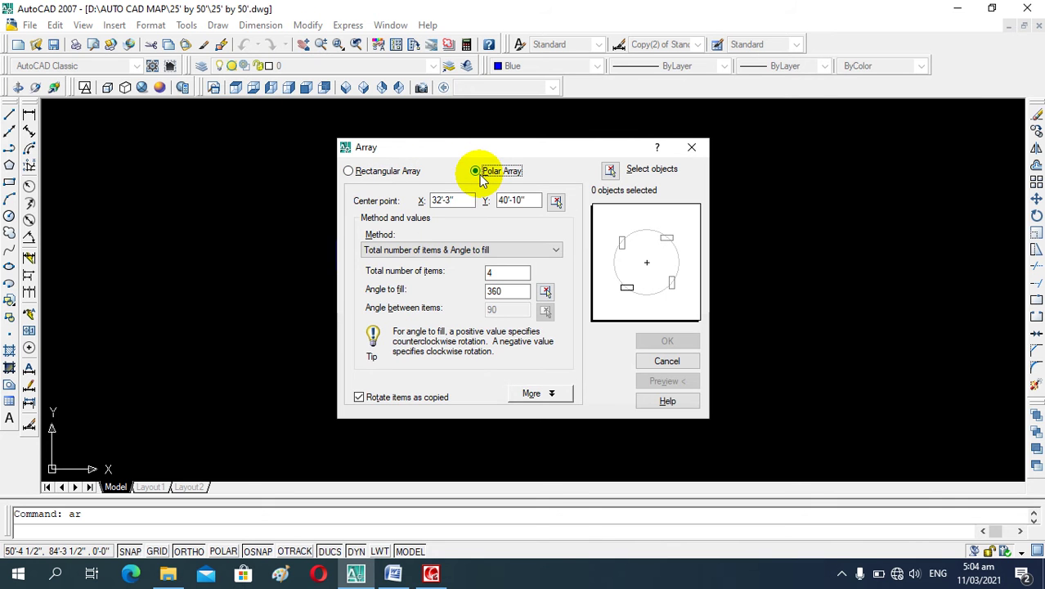
{"action": "left_click", "coordinate": [392, 173]}
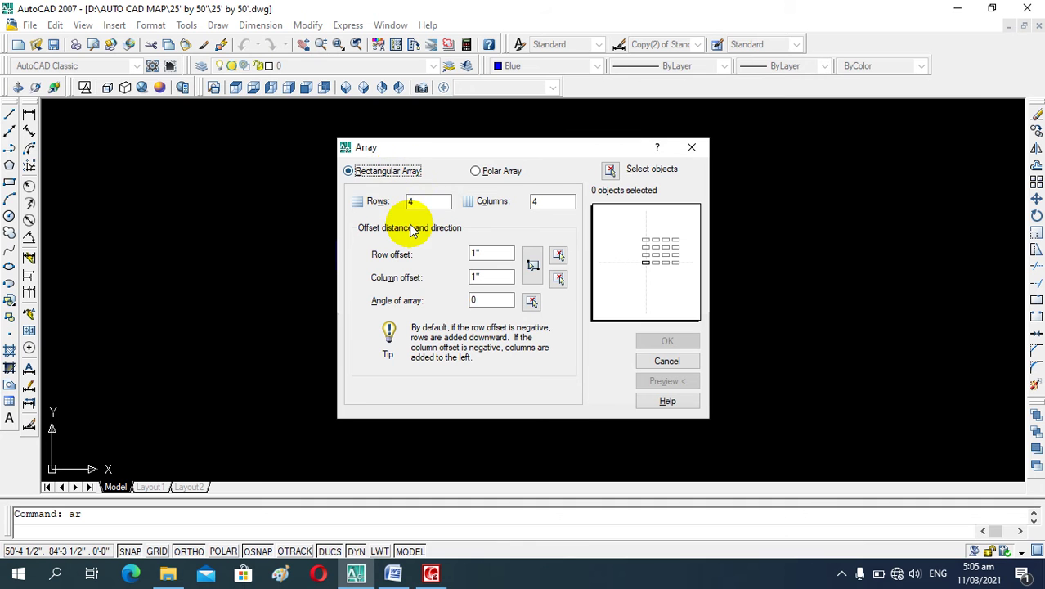
Enter 6 rows, 5 columns, a 3' row offset and a 2' column offset
{"action": "double_click", "coordinate": [411, 201]}
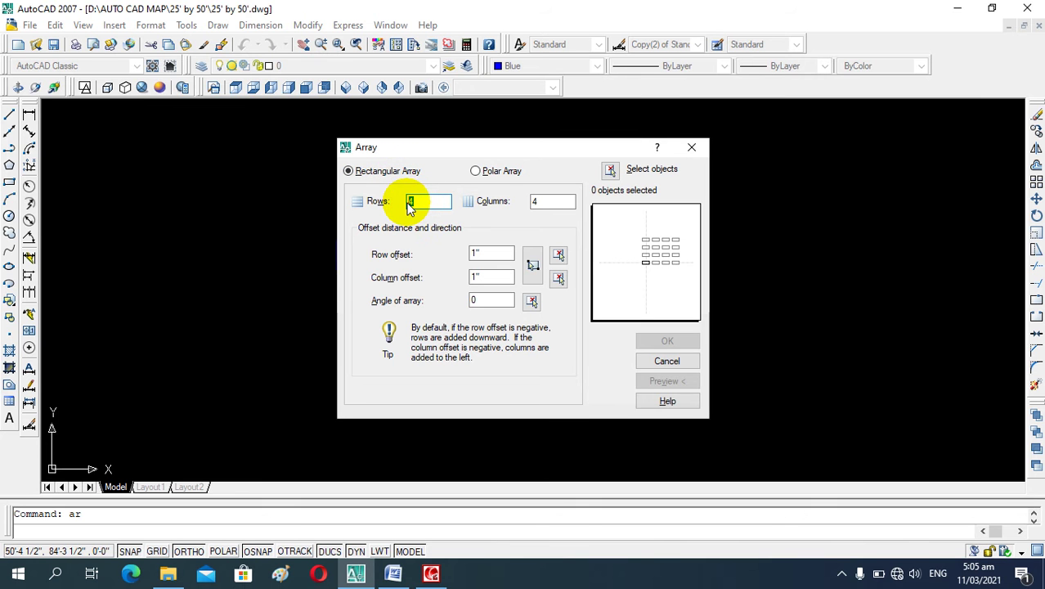
{"action": "type", "text": "6"}
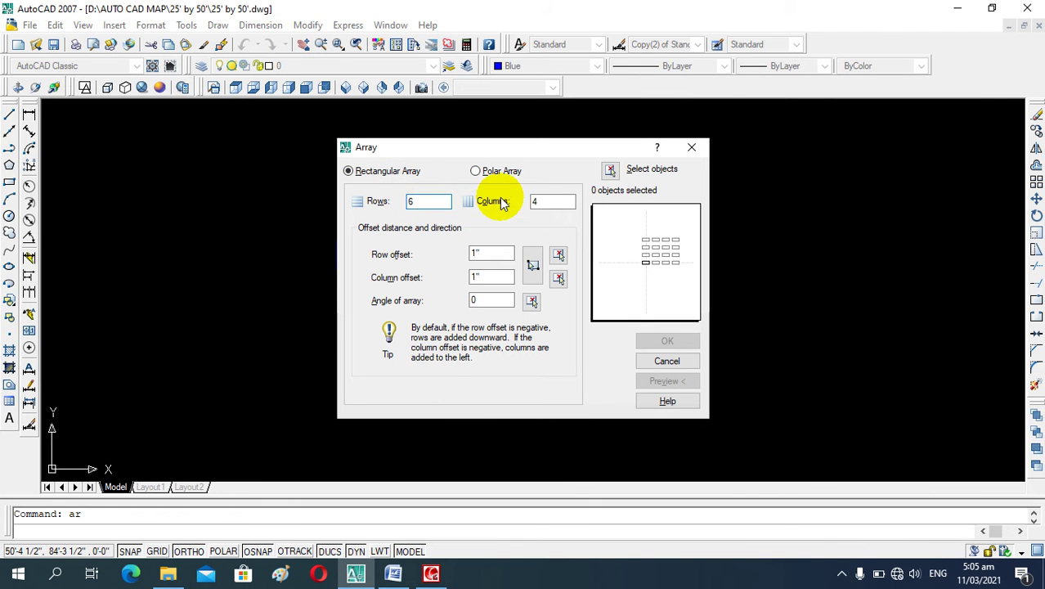
{"action": "double_click", "coordinate": [543, 202]}
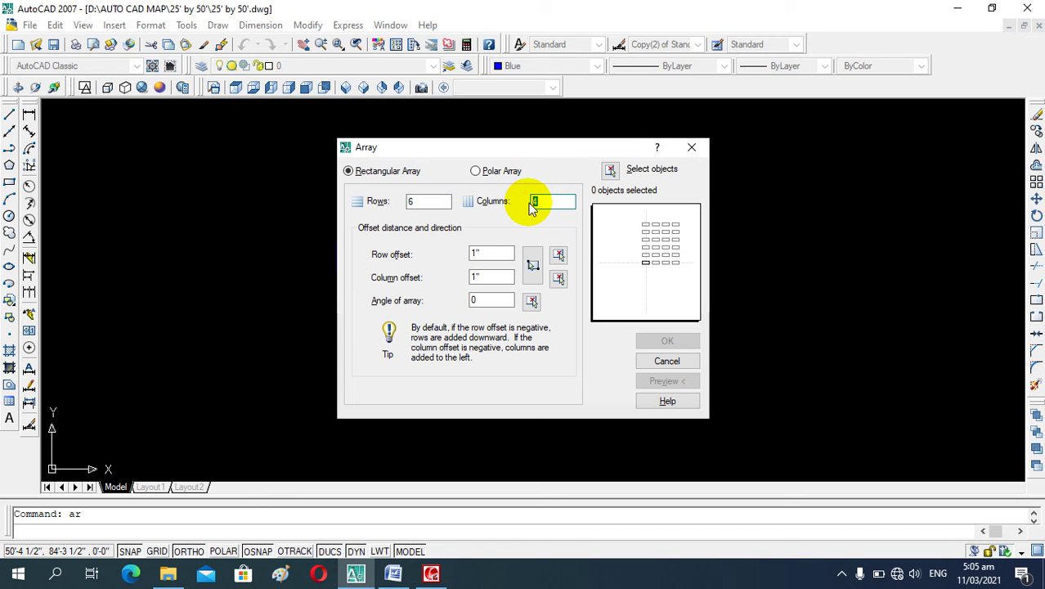
{"action": "type", "text": "5"}
{"action": "double_click", "coordinate": [490, 253]}
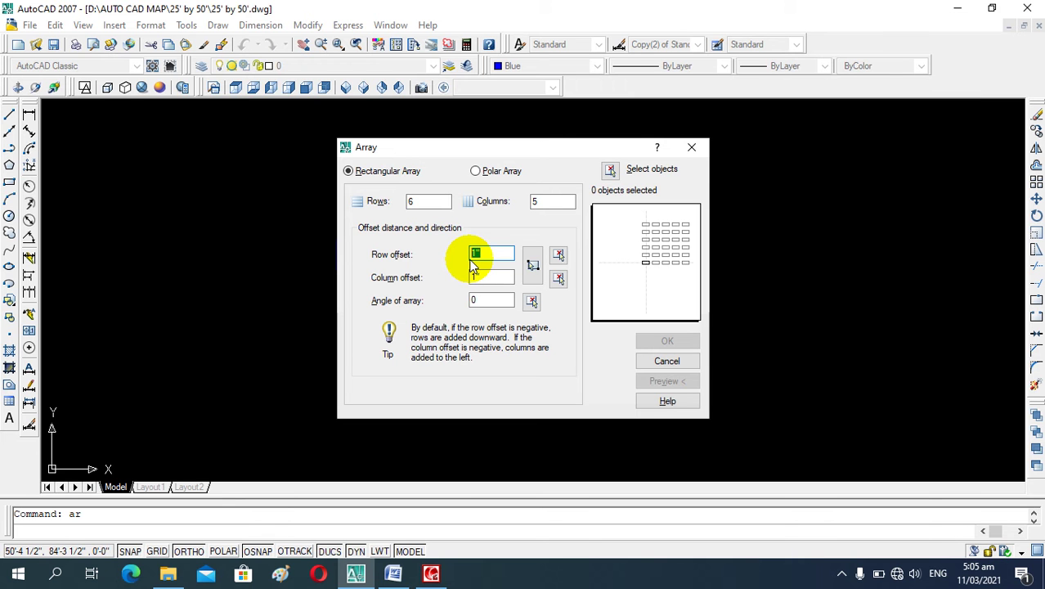
{"action": "type", "text": "3"}
{"action": "type", "text": "'"}
{"action": "left_click", "coordinate": [485, 275]}
{"action": "left_click_drag", "start_coordinate": [484, 275], "coordinate": [477, 277]}
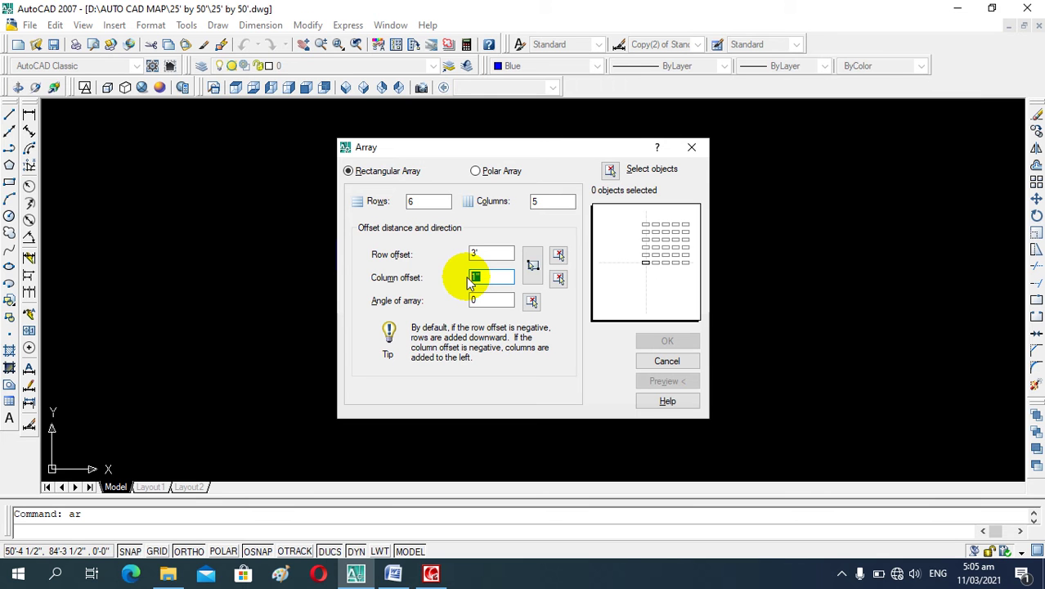
{"action": "type", "text": "21'"}
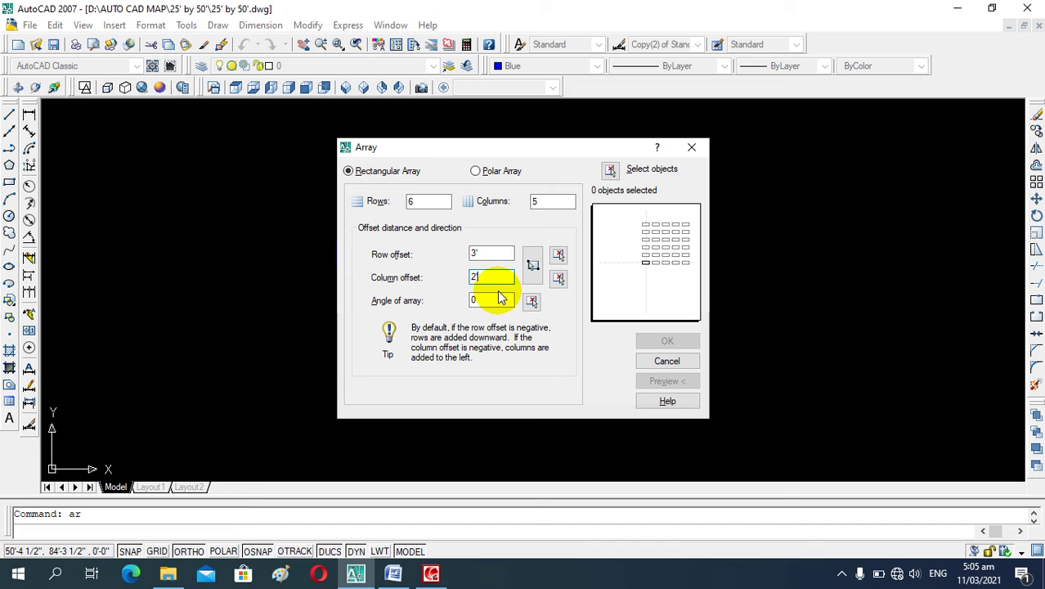
{"action": "left_click", "coordinate": [501, 299]}
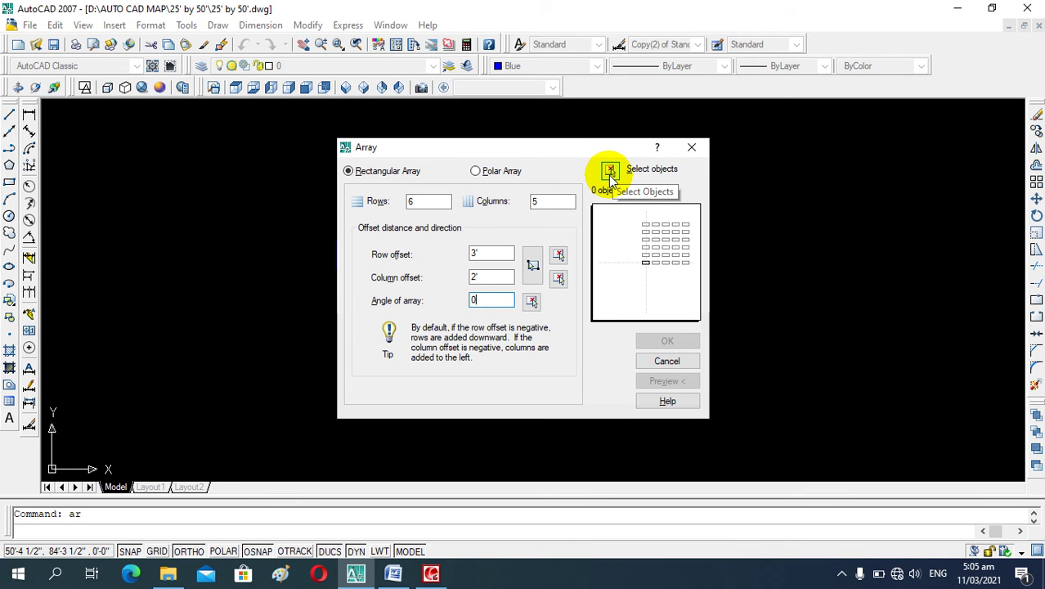
Pick the blue square as the array object and preview the 6-by-5 grid
{"action": "left_click", "coordinate": [610, 172]}
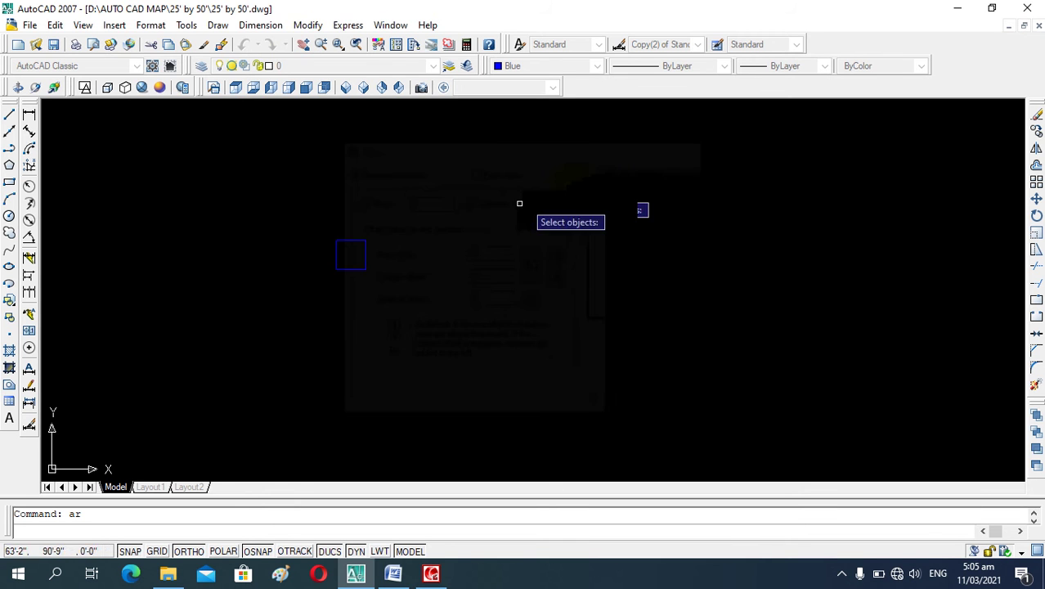
{"action": "left_click", "coordinate": [349, 268]}
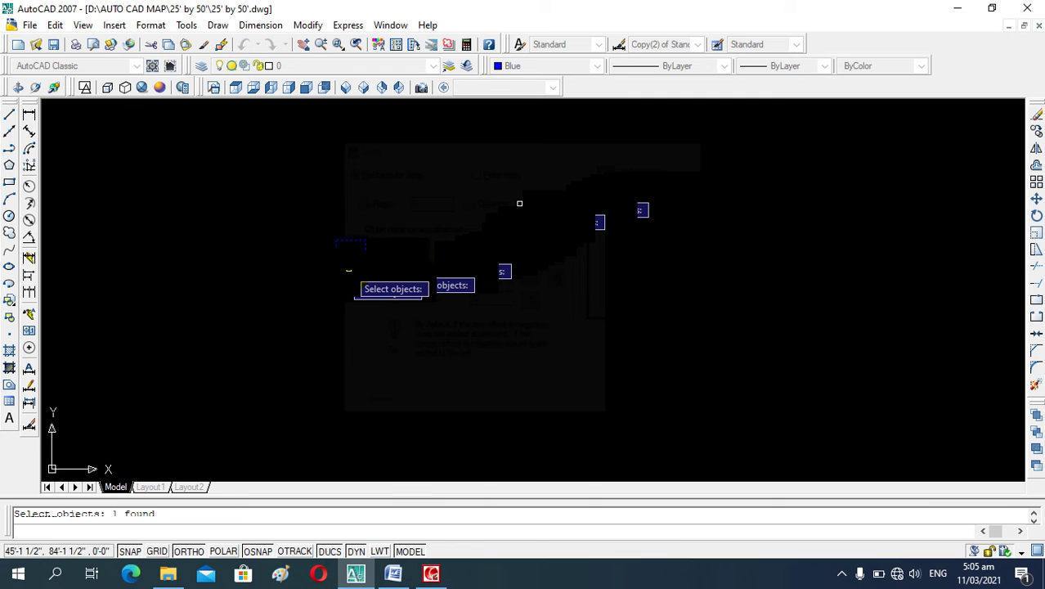
{"action": "key", "text": "Return"}
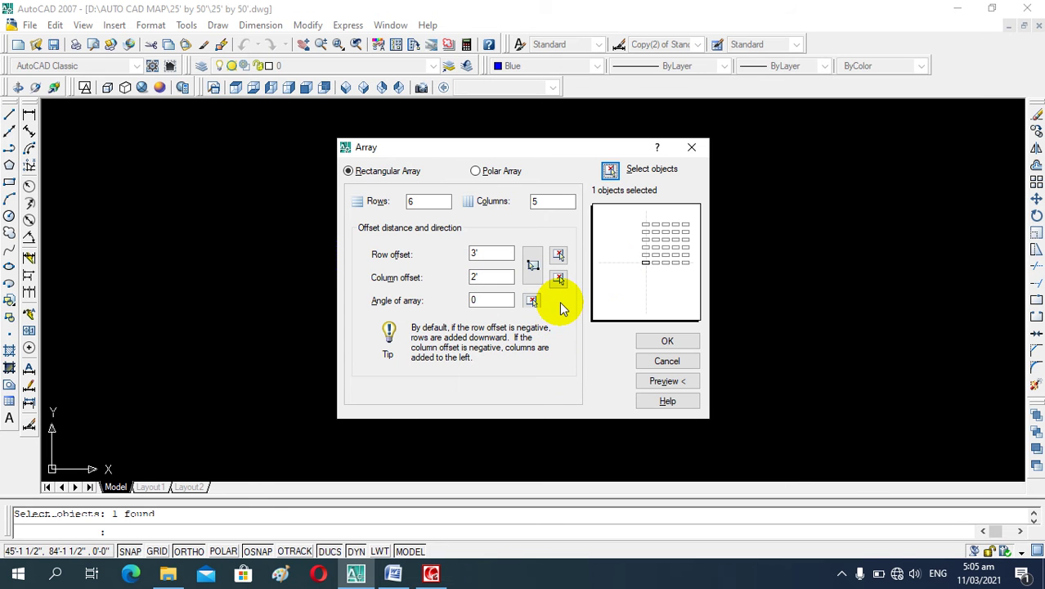
{"action": "left_click", "coordinate": [662, 382]}
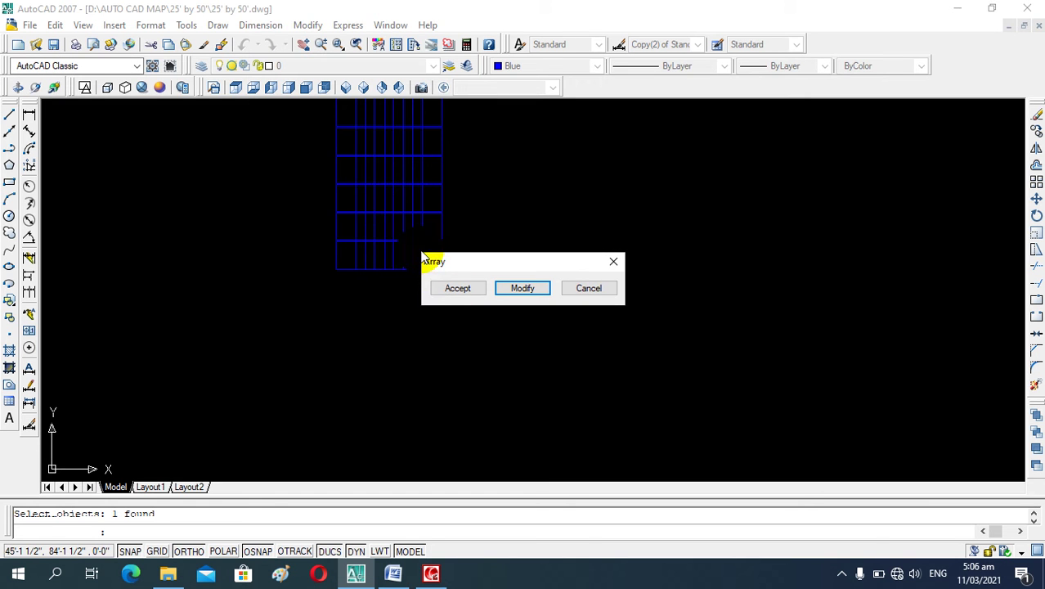
Change the spacing to a 4' row offset and 3' column offset and preview again
{"action": "left_click", "coordinate": [517, 290]}
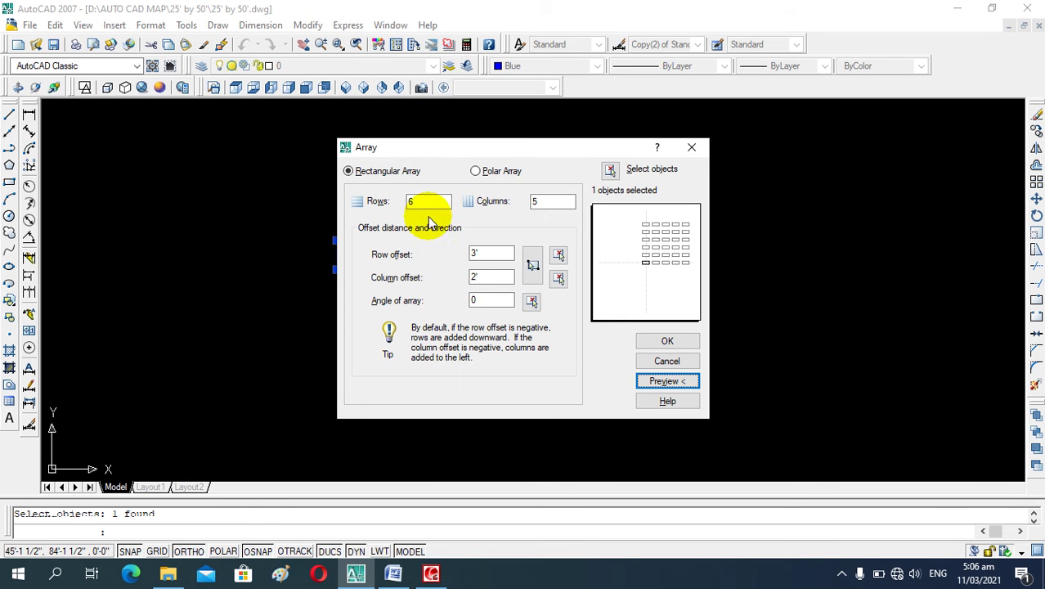
{"action": "double_click", "coordinate": [475, 252]}
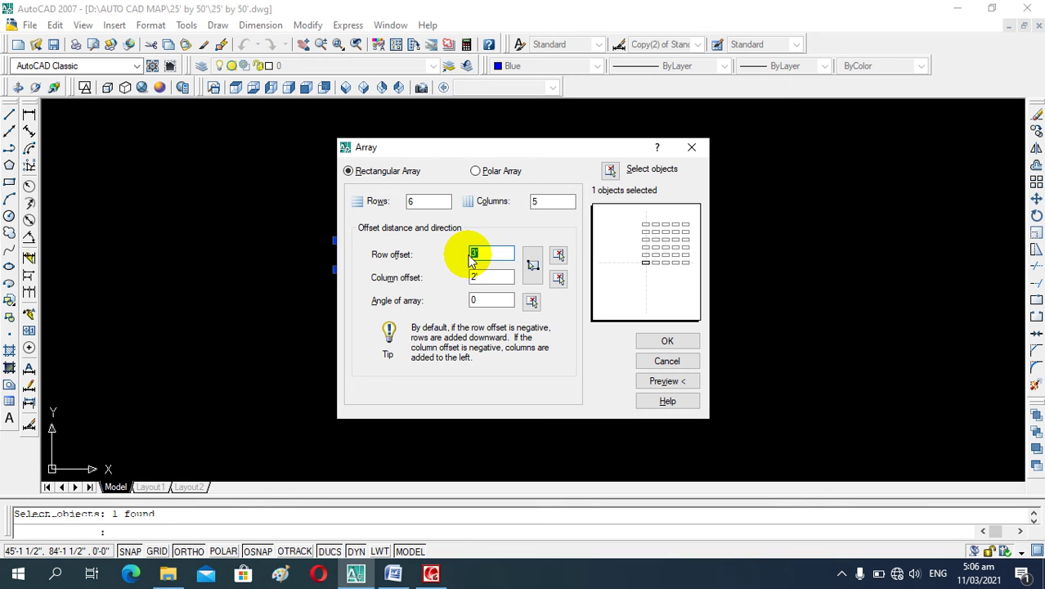
{"action": "type", "text": "4"}
{"action": "double_click", "coordinate": [479, 277]}
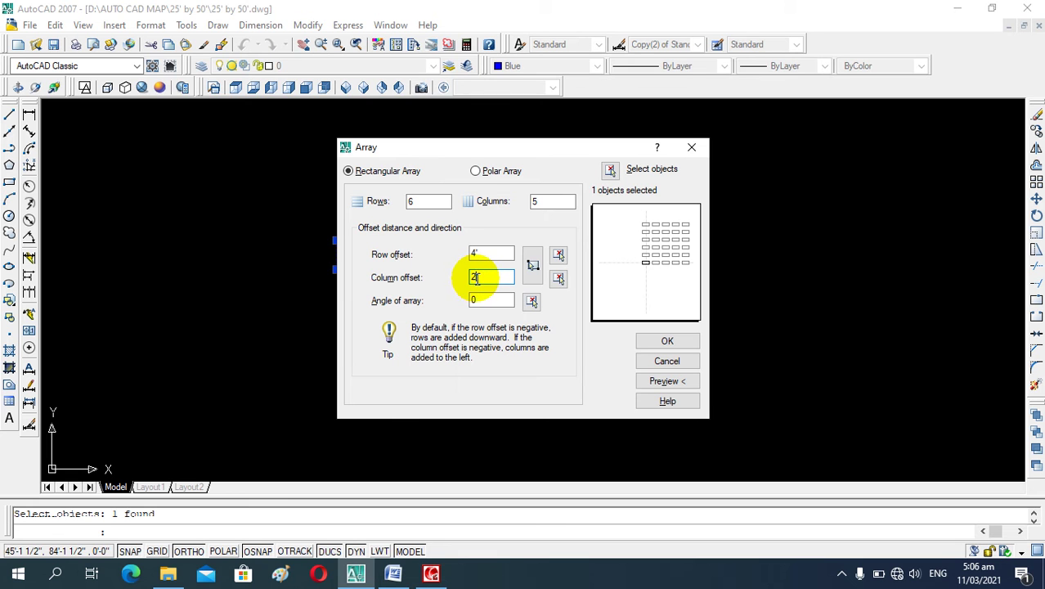
{"action": "type", "text": "3'"}
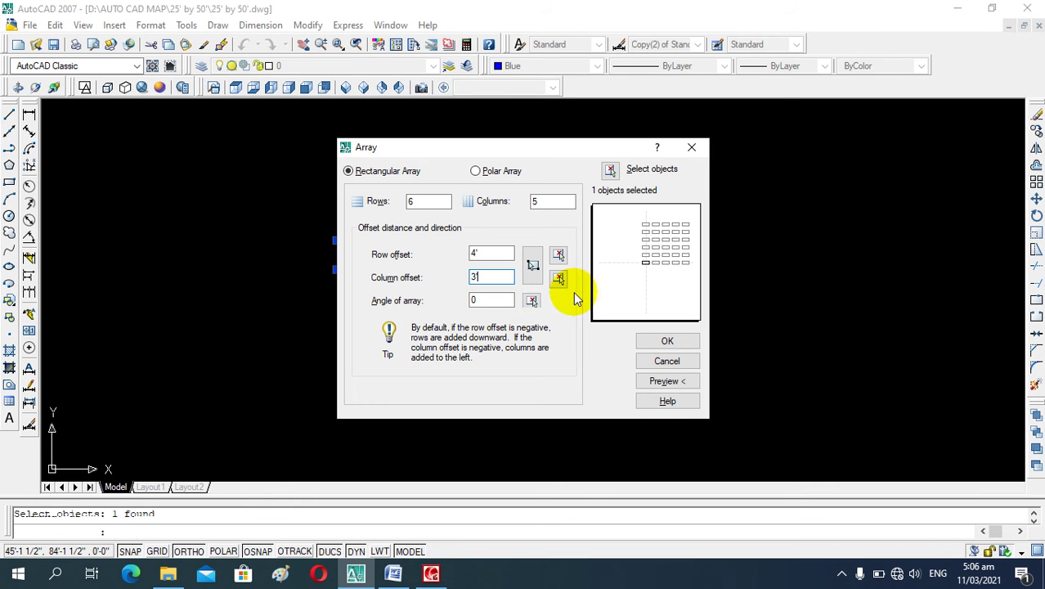
{"action": "left_click", "coordinate": [666, 381]}
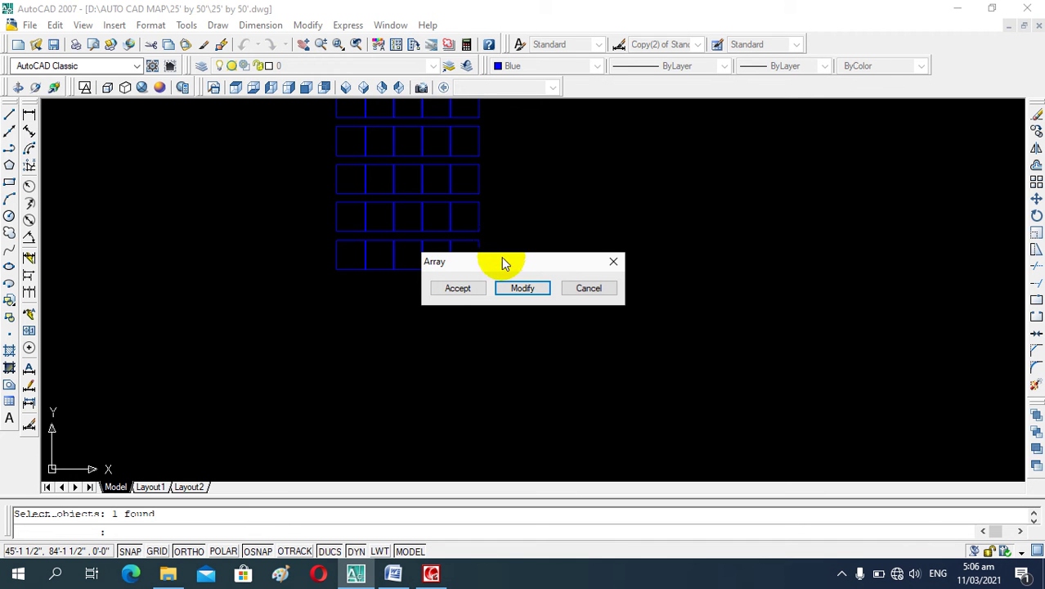
Set a 5' row offset and 7' column offset, preview, and accept the array
{"action": "left_click", "coordinate": [522, 288]}
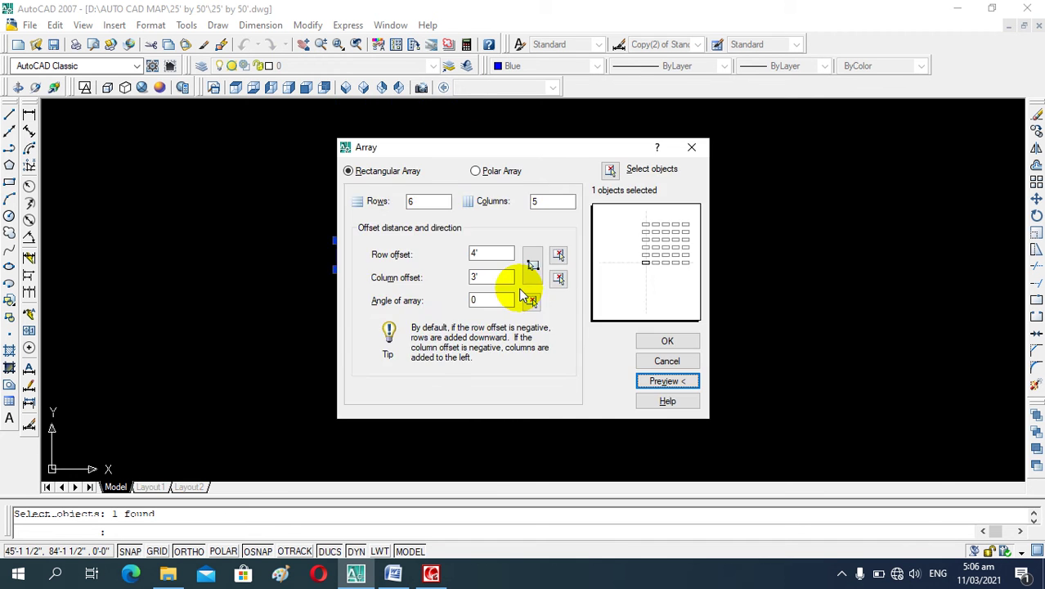
{"action": "double_click", "coordinate": [481, 253]}
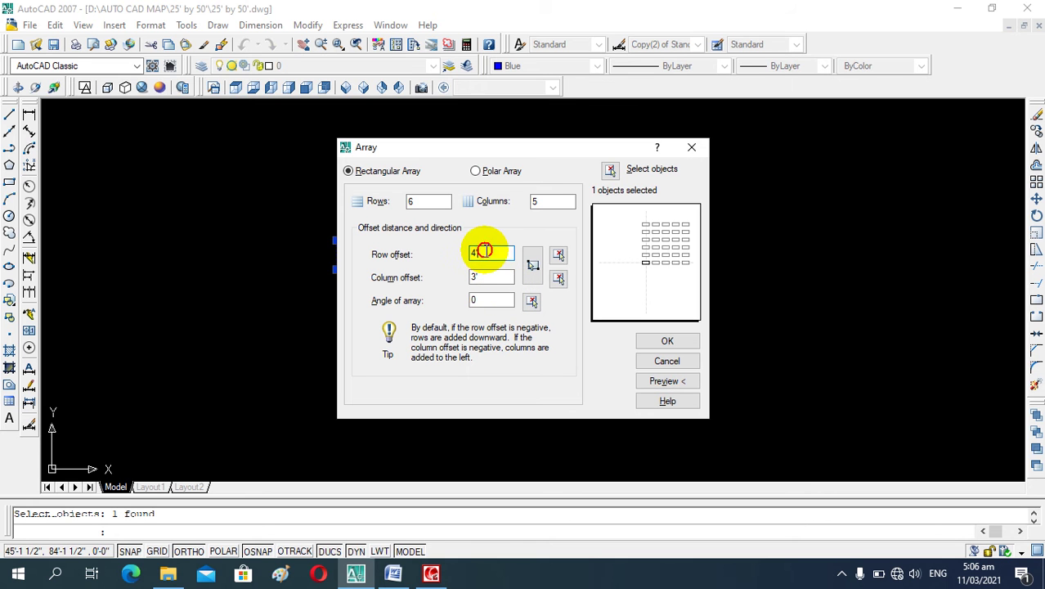
{"action": "type", "text": "5"}
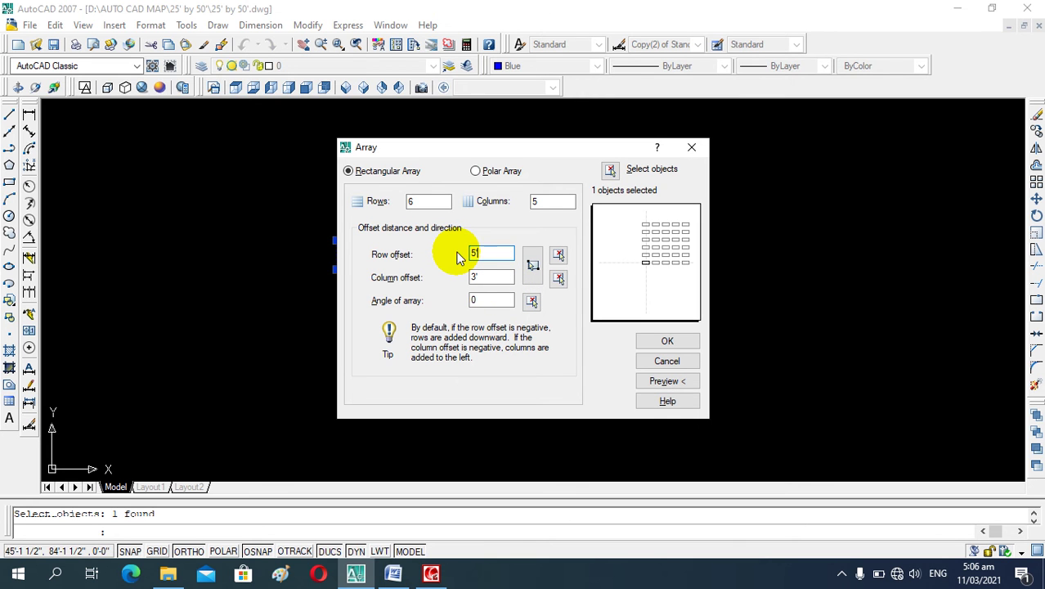
{"action": "double_click", "coordinate": [479, 276]}
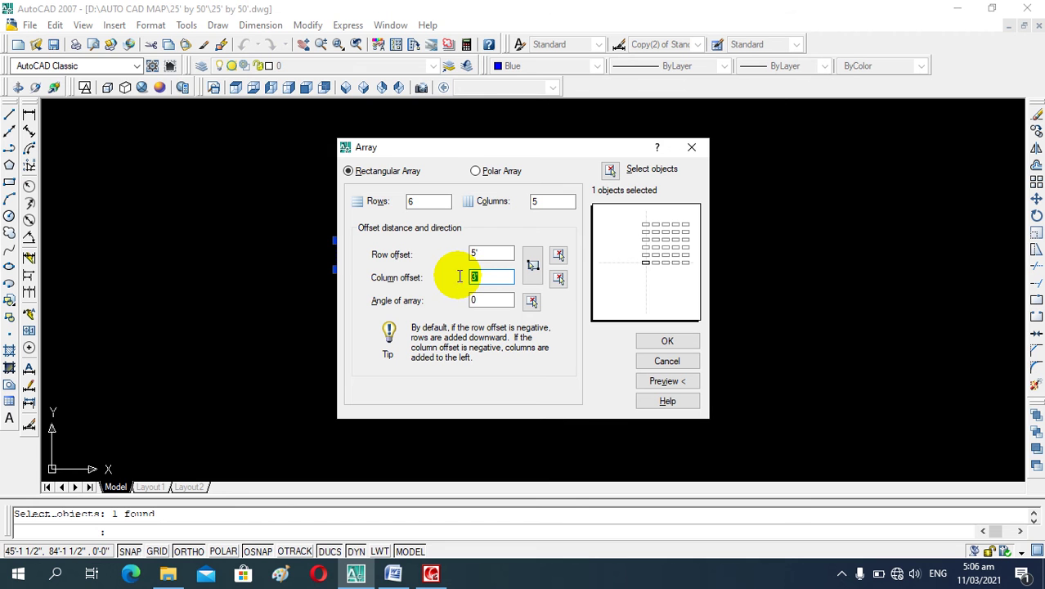
{"action": "type", "text": "7"}
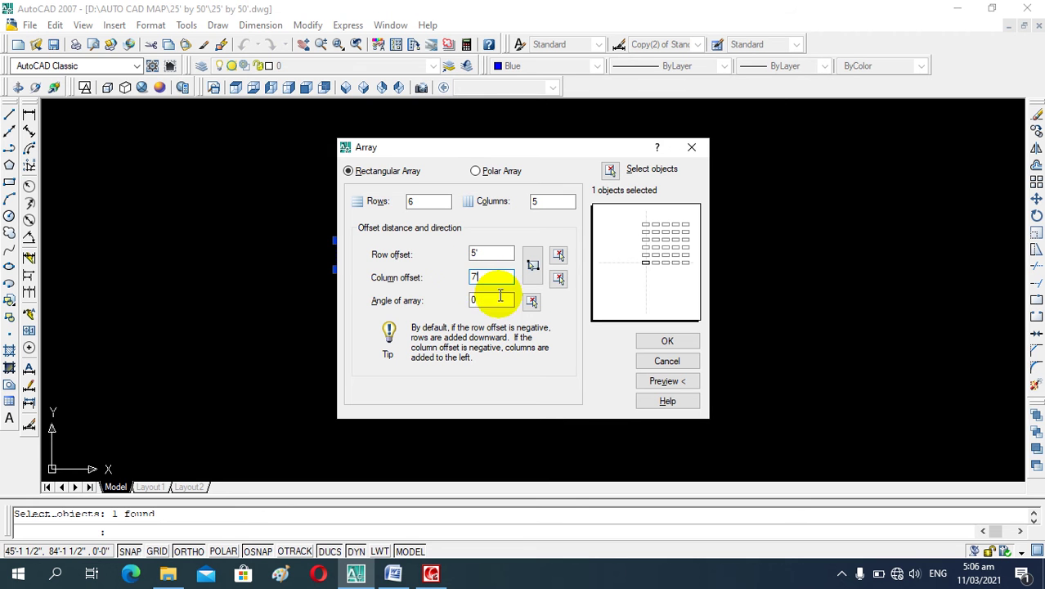
{"action": "left_click", "coordinate": [658, 381]}
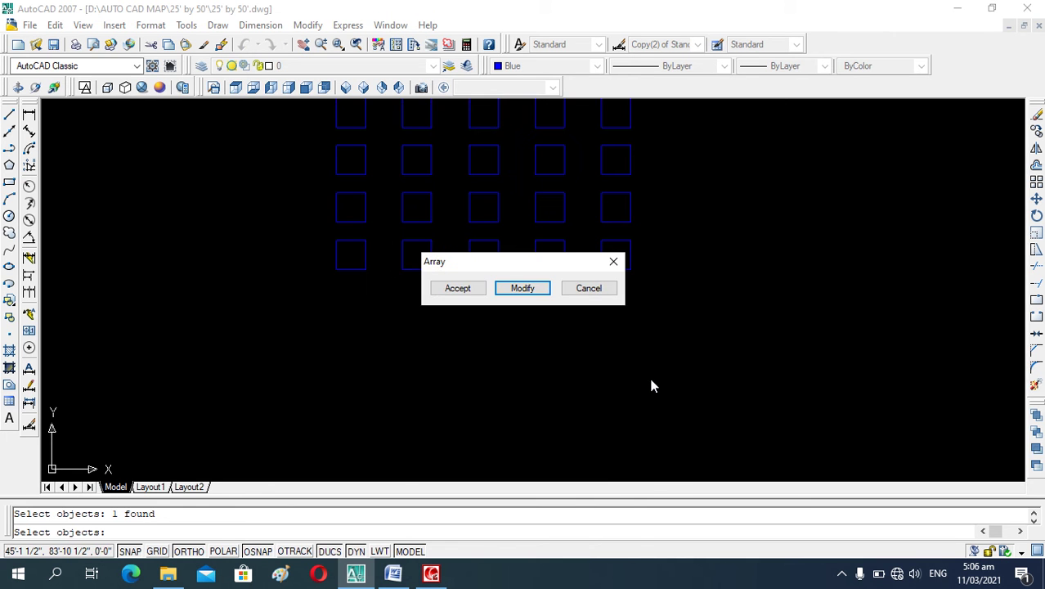
{"action": "left_click", "coordinate": [464, 291]}
{"action": "scroll", "coordinate": [431, 222], "scroll_direction": "up", "scroll_amount": 3}
{"action": "scroll", "coordinate": [421, 210], "scroll_direction": "up", "scroll_amount": 4}
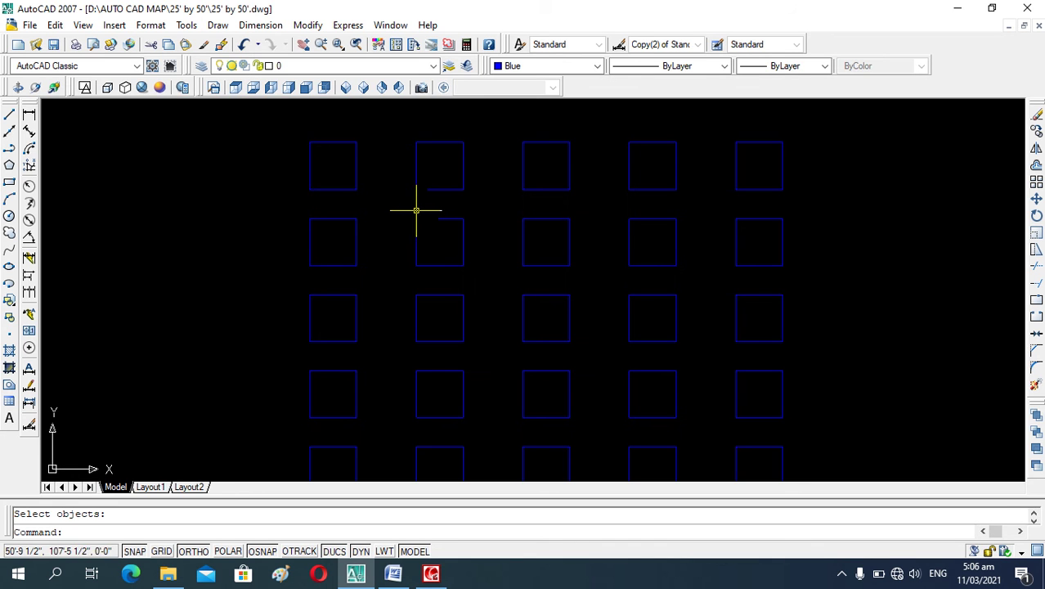
{"action": "scroll", "coordinate": [415, 211], "scroll_direction": "down", "scroll_amount": 3}
{"action": "scroll", "coordinate": [392, 197], "scroll_direction": "up", "scroll_amount": 1}
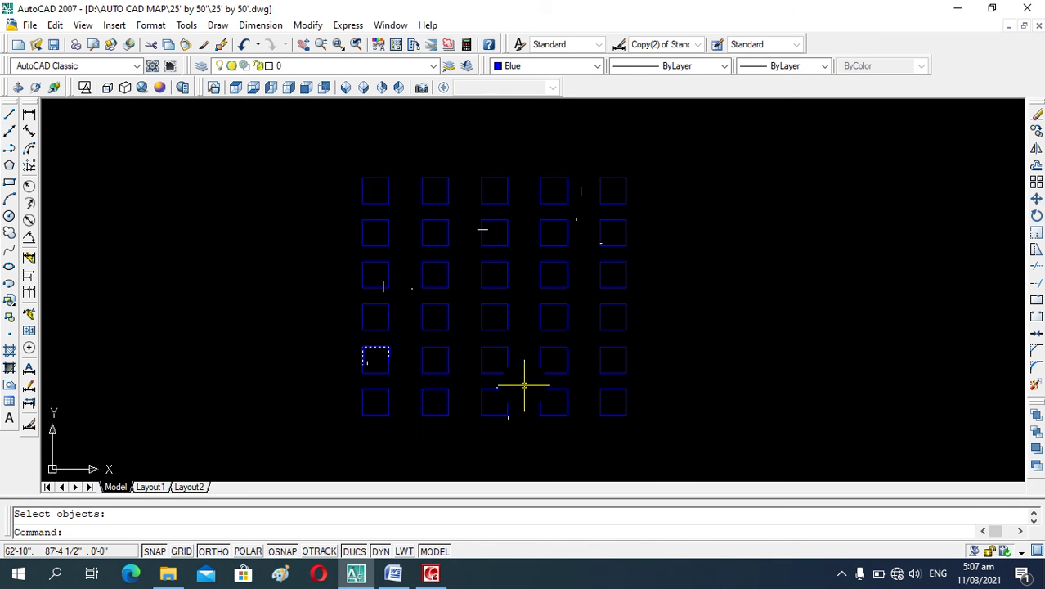
{"action": "scroll", "coordinate": [268, 269], "scroll_direction": "down", "scroll_amount": 3}
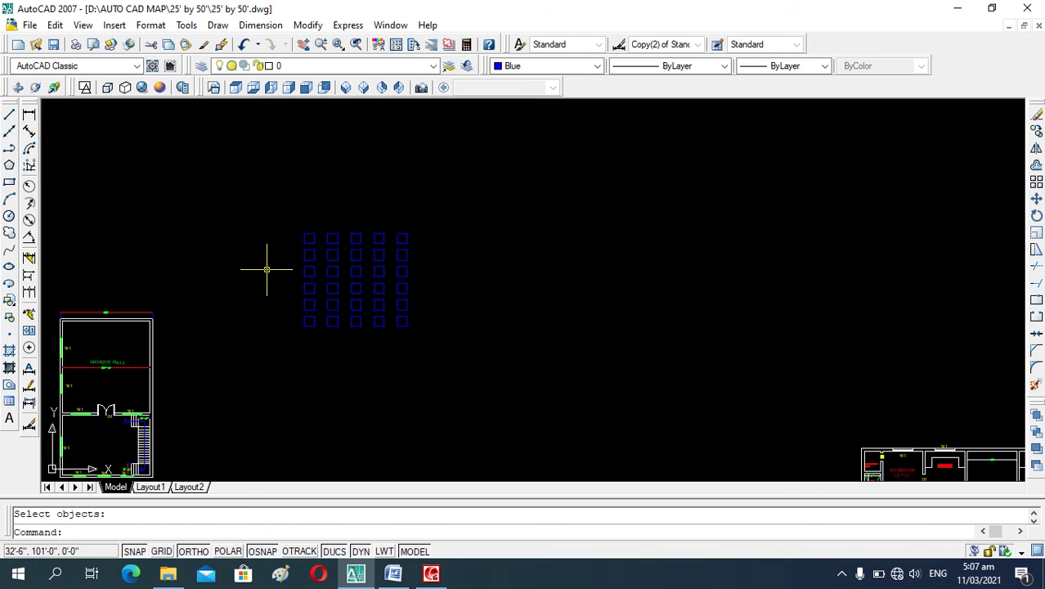
Erase all the arrayed squares using two window selections
{"action": "left_click", "coordinate": [252, 213]}
{"action": "left_click", "coordinate": [410, 357]}
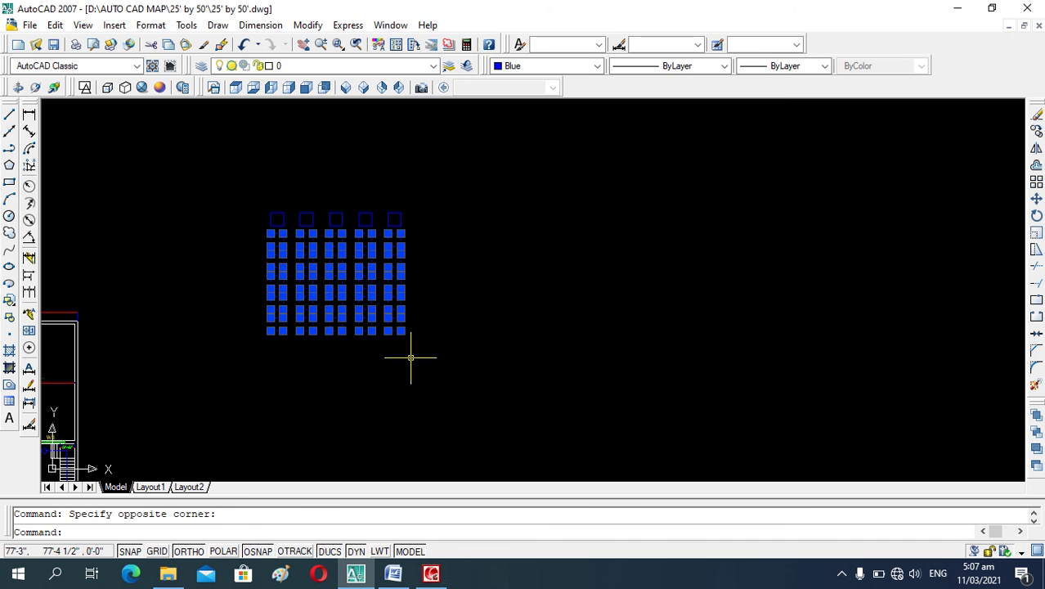
{"action": "key", "text": "Delete"}
{"action": "left_click", "coordinate": [243, 198]}
{"action": "left_click", "coordinate": [452, 263]}
{"action": "key", "text": "Delete"}
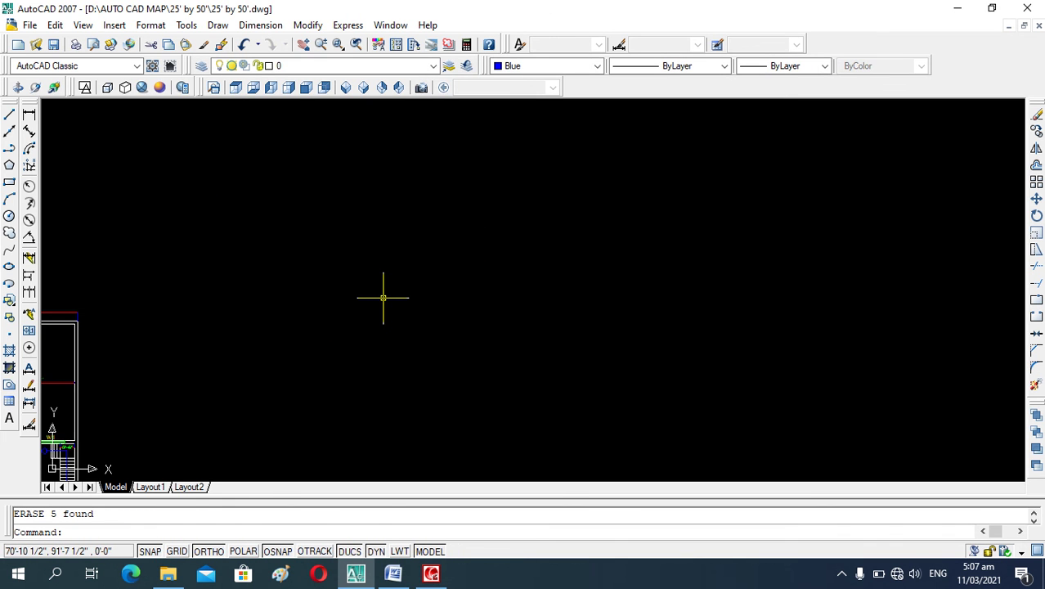
Draw a circle with a radius line from its centre to the right edge, then reopen Array
{"action": "type", "text": "c"}
{"action": "key", "text": "Return"}
{"action": "left_click", "coordinate": [384, 294]}
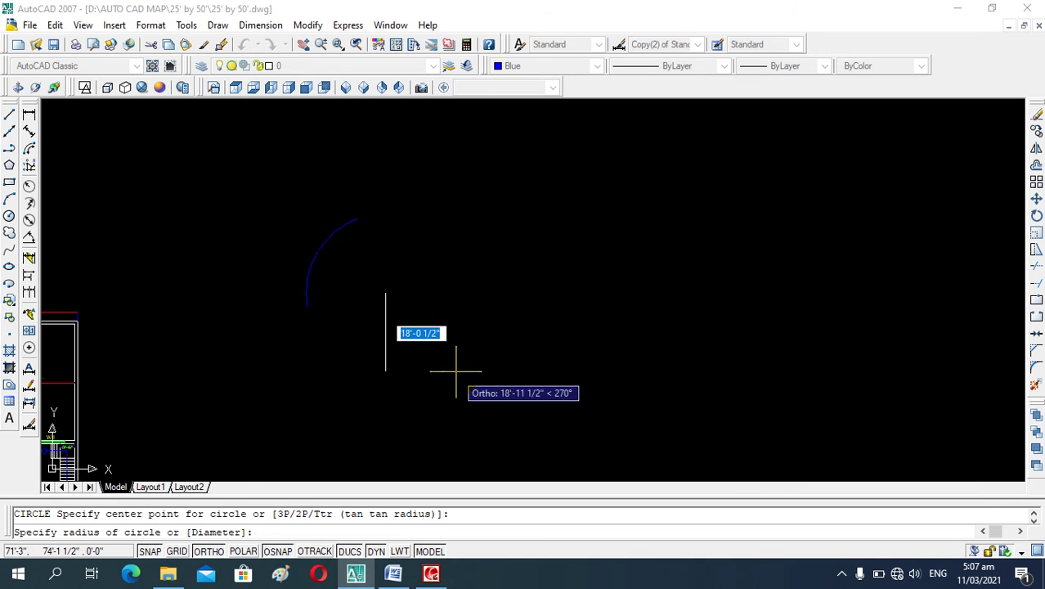
{"action": "left_click", "coordinate": [421, 334]}
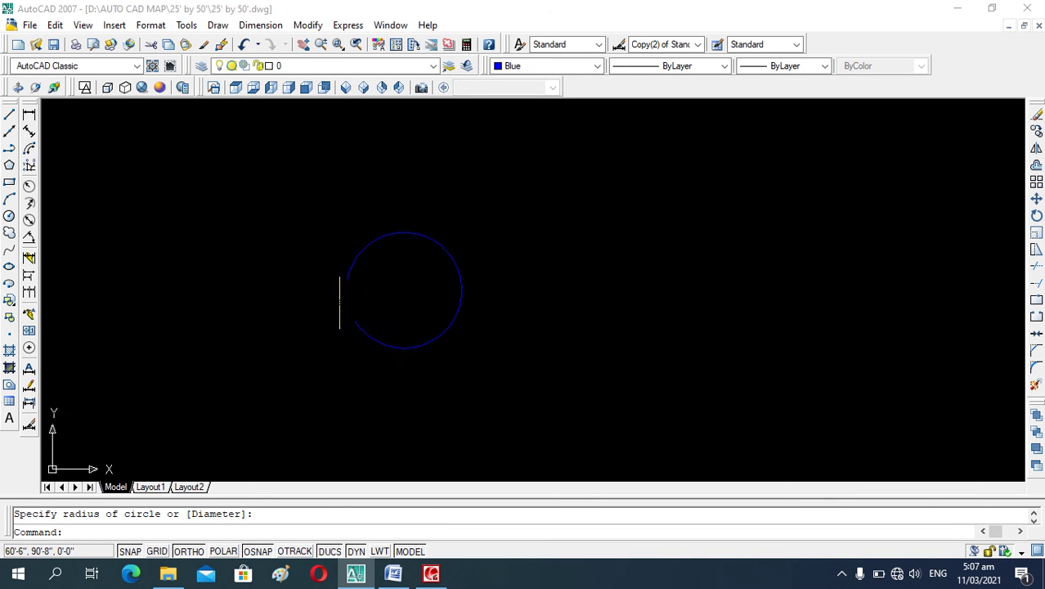
{"action": "type", "text": "l"}
{"action": "key", "text": "Return"}
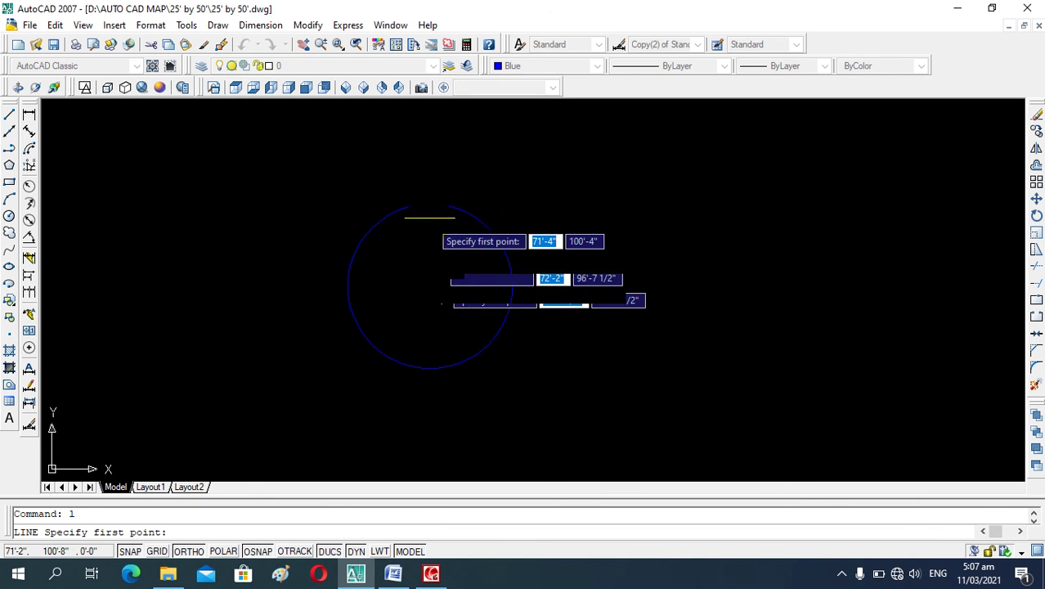
{"action": "left_click", "coordinate": [429, 286]}
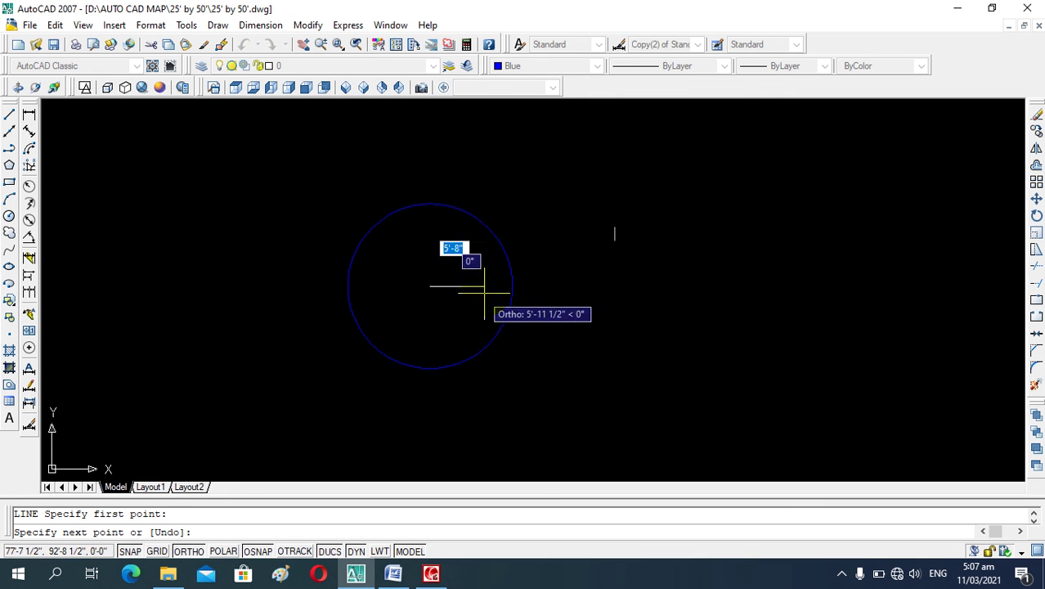
{"action": "left_click", "coordinate": [511, 287]}
{"action": "key", "text": "Escape"}
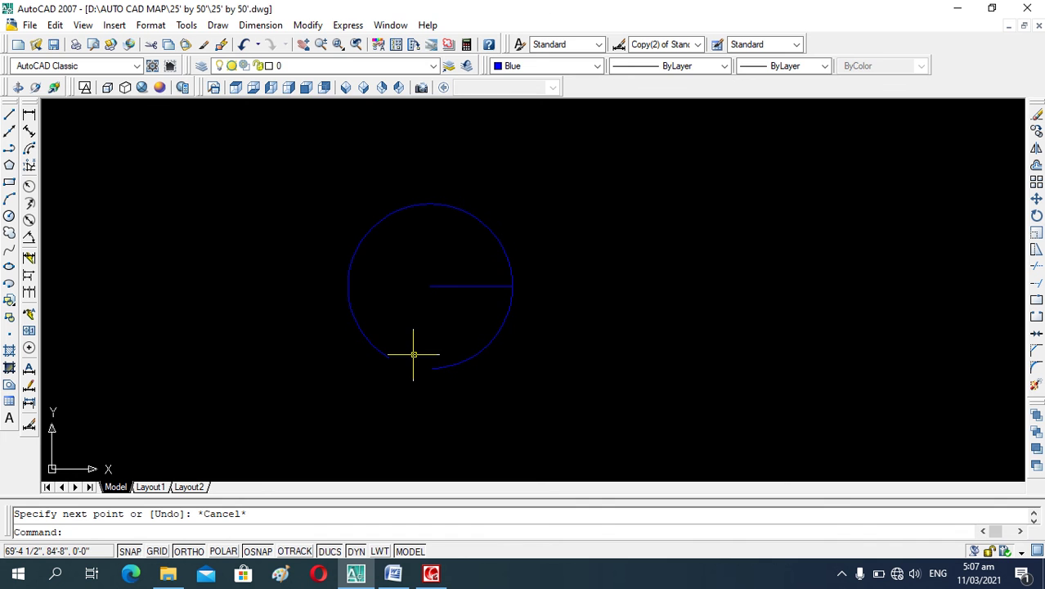
{"action": "type", "text": "ar"}
{"action": "key", "text": "Return"}
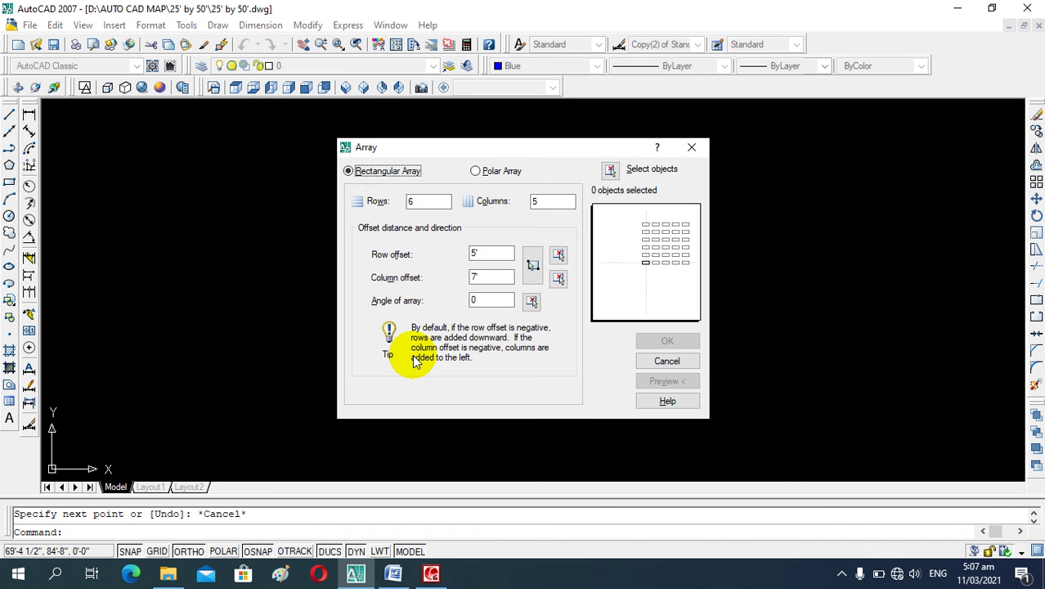
Preview a polar array of the radius line: 10 items over 360° about the circle's centre
{"action": "left_click", "coordinate": [477, 172]}
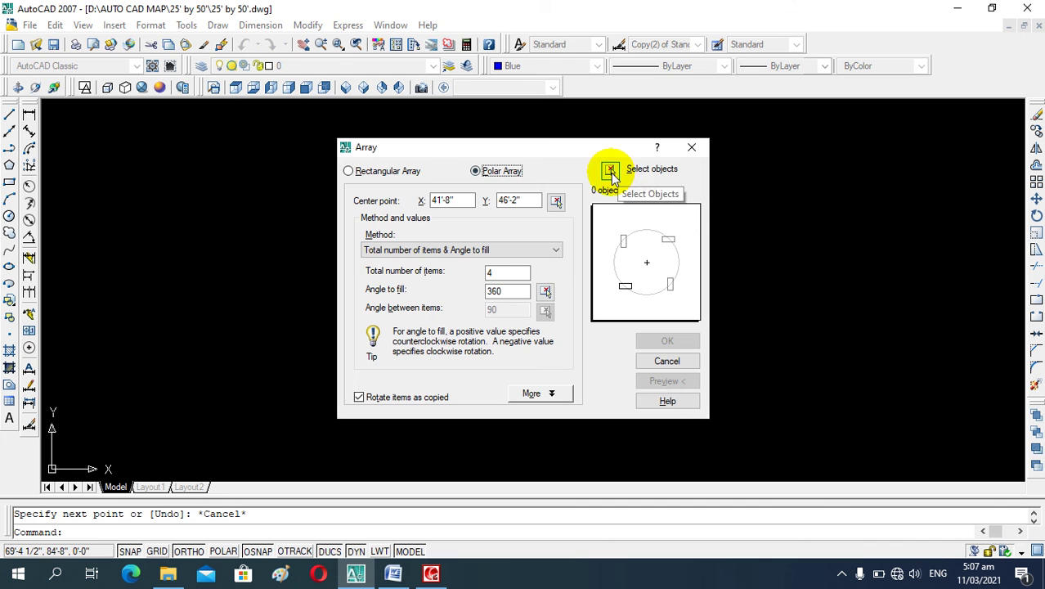
{"action": "left_click", "coordinate": [609, 169]}
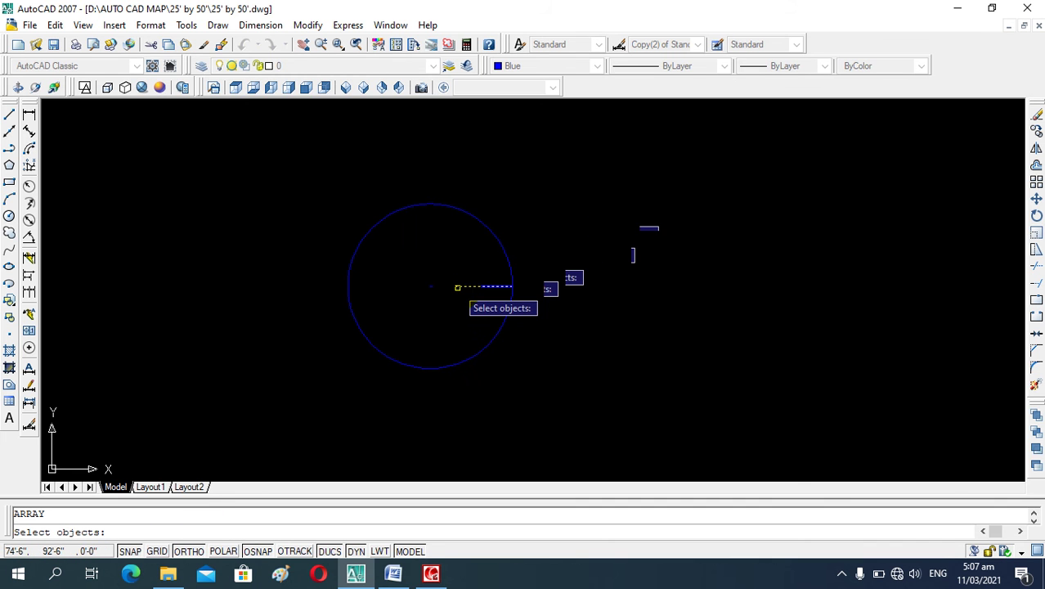
{"action": "left_click", "coordinate": [457, 287]}
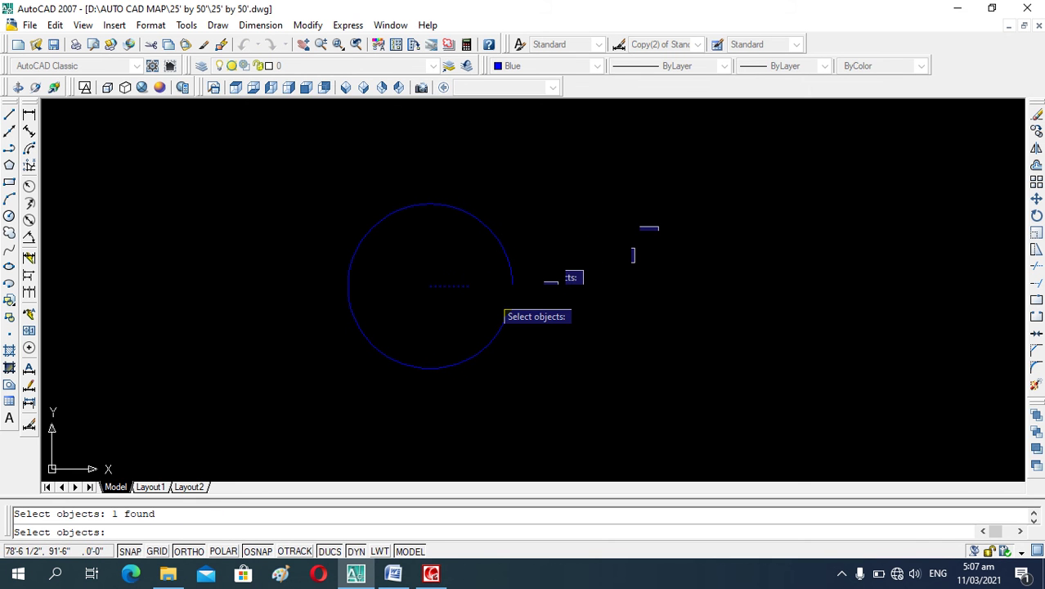
{"action": "key", "text": "Return"}
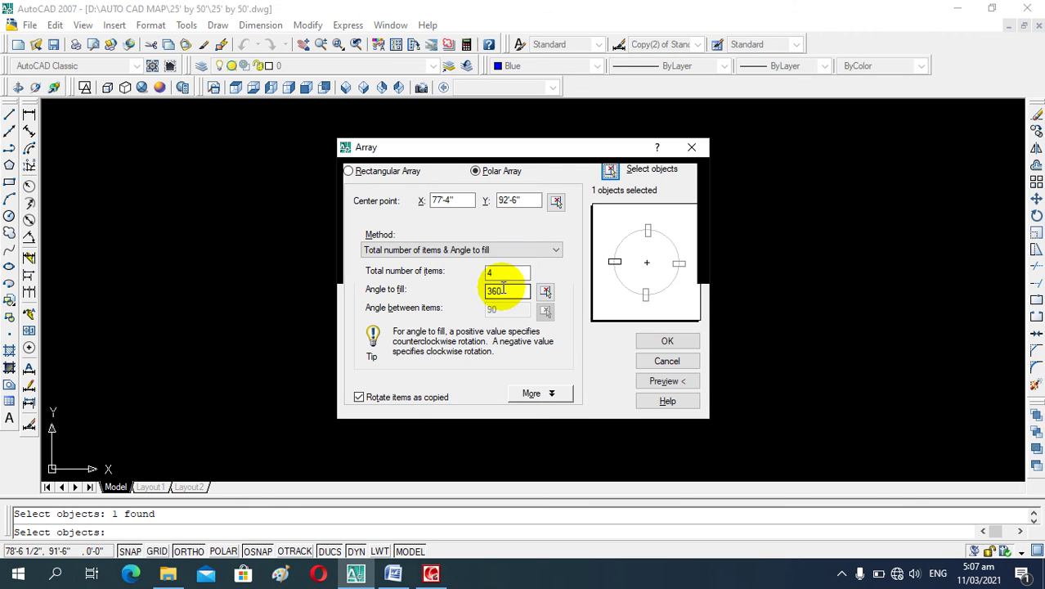
{"action": "double_click", "coordinate": [502, 273]}
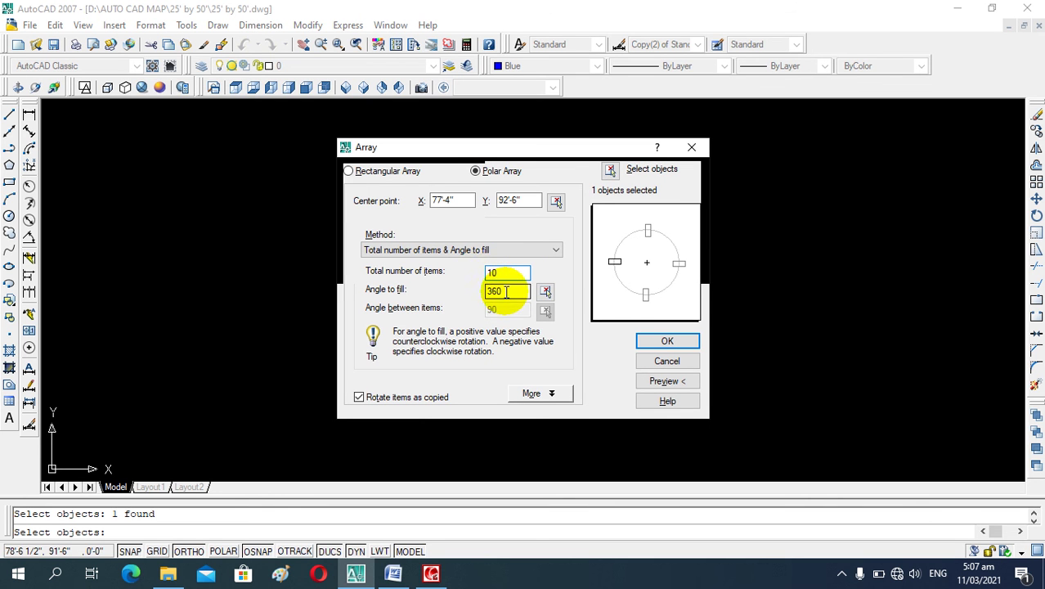
{"action": "left_click", "coordinate": [503, 290]}
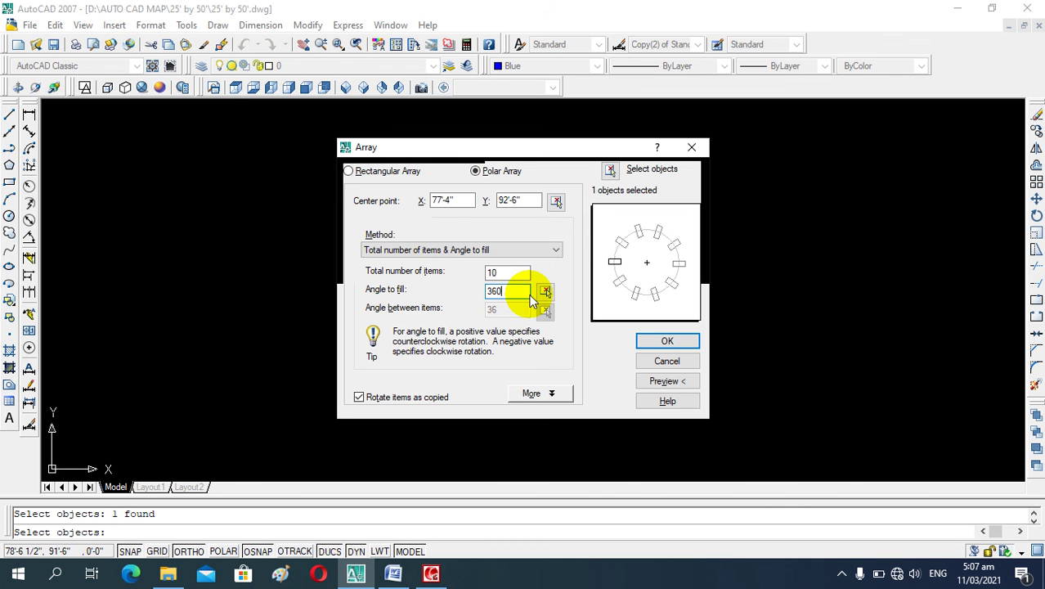
{"action": "double_click", "coordinate": [446, 200]}
{"action": "double_click", "coordinate": [520, 200]}
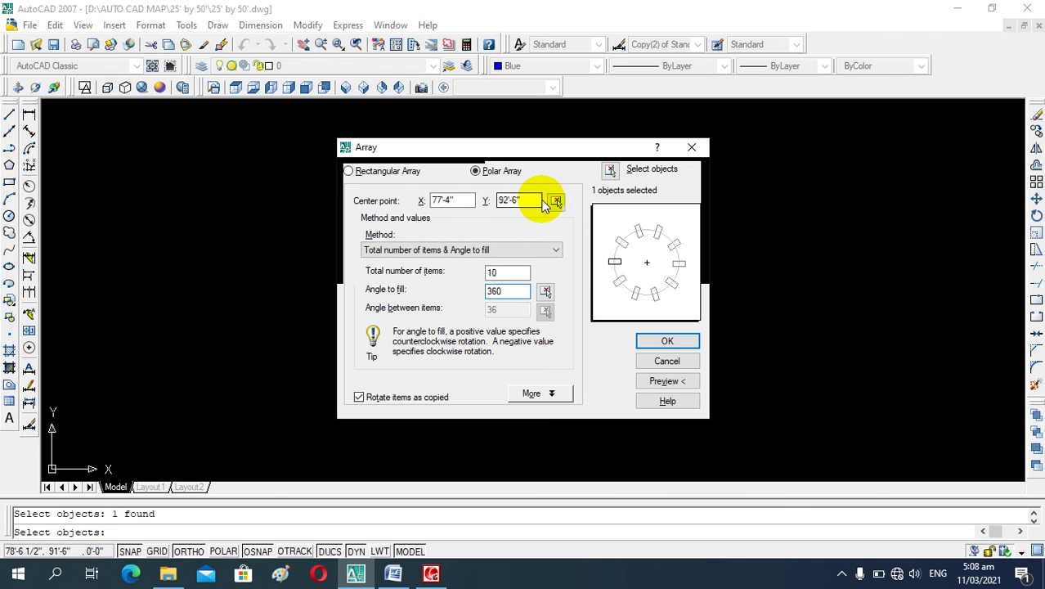
{"action": "left_click", "coordinate": [556, 200]}
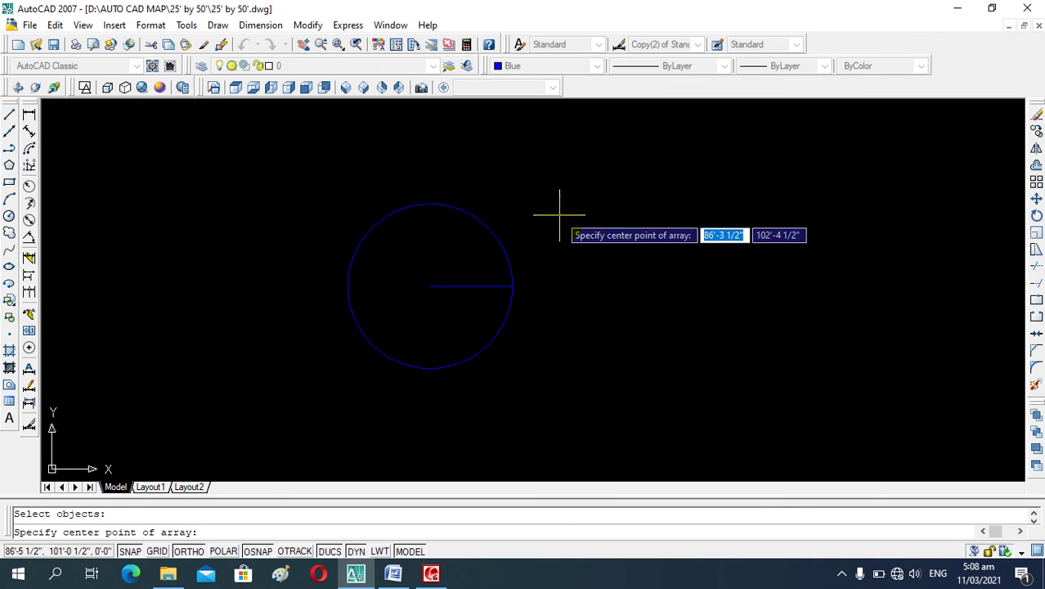
{"action": "left_click", "coordinate": [429, 285]}
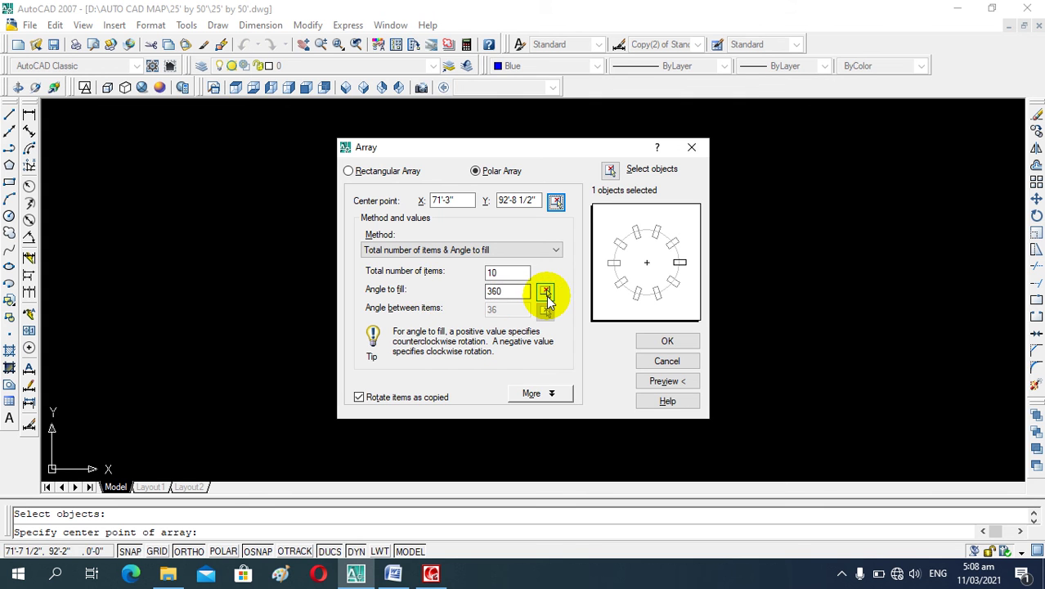
{"action": "left_click", "coordinate": [667, 381]}
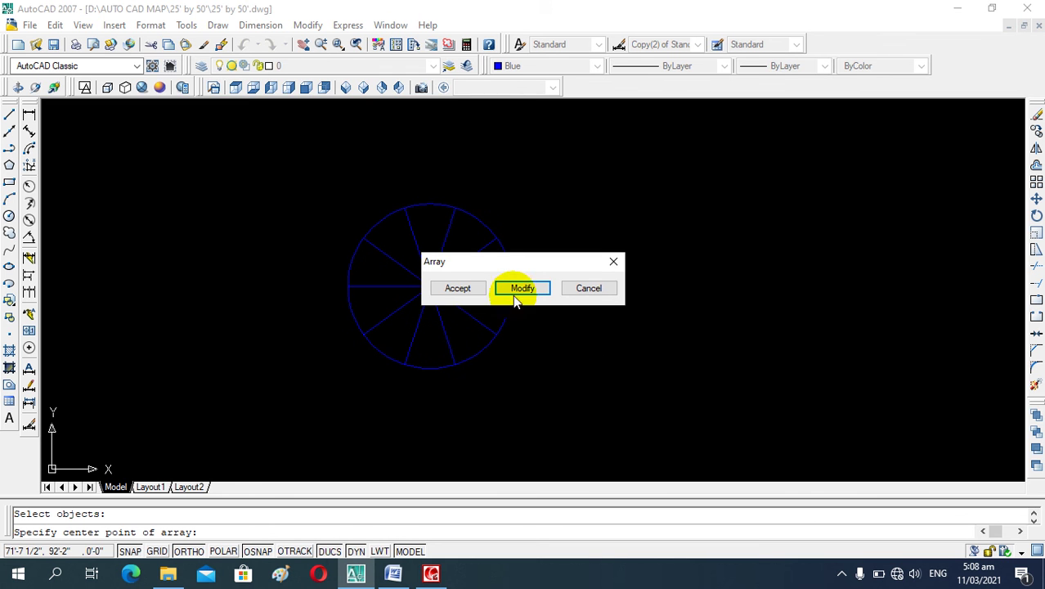
Accept the ten-line polar array and zoom in and out to inspect the circle
{"action": "left_click", "coordinate": [465, 289]}
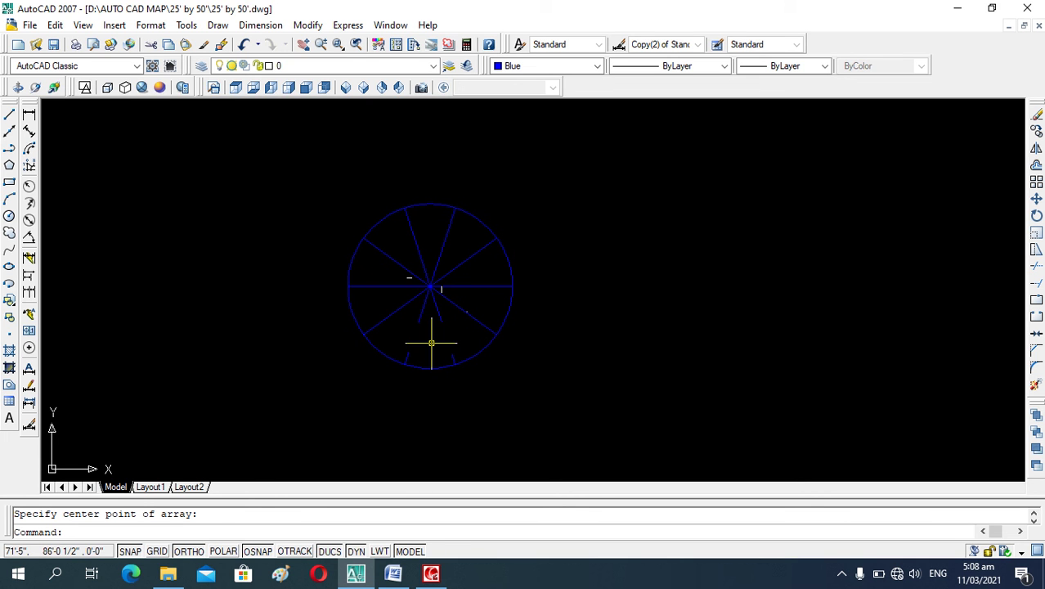
{"action": "scroll", "coordinate": [433, 294], "scroll_direction": "up", "scroll_amount": 2}
{"action": "scroll", "coordinate": [429, 282], "scroll_direction": "up", "scroll_amount": 3}
{"action": "scroll", "coordinate": [421, 290], "scroll_direction": "down", "scroll_amount": 1}
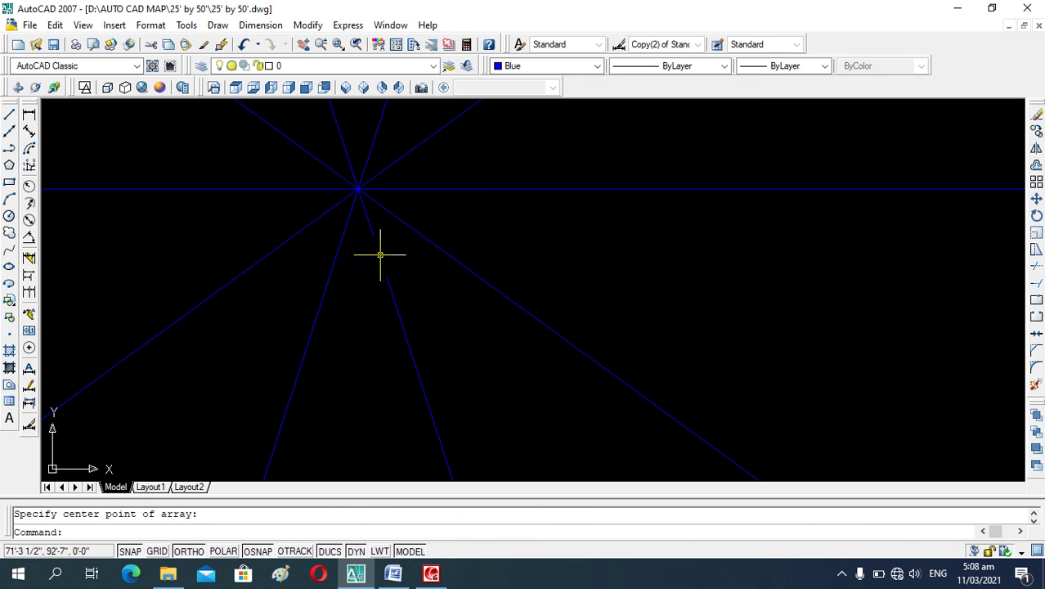
{"action": "scroll", "coordinate": [474, 310], "scroll_direction": "up", "scroll_amount": 2}
{"action": "scroll", "coordinate": [483, 309], "scroll_direction": "down", "scroll_amount": 3}
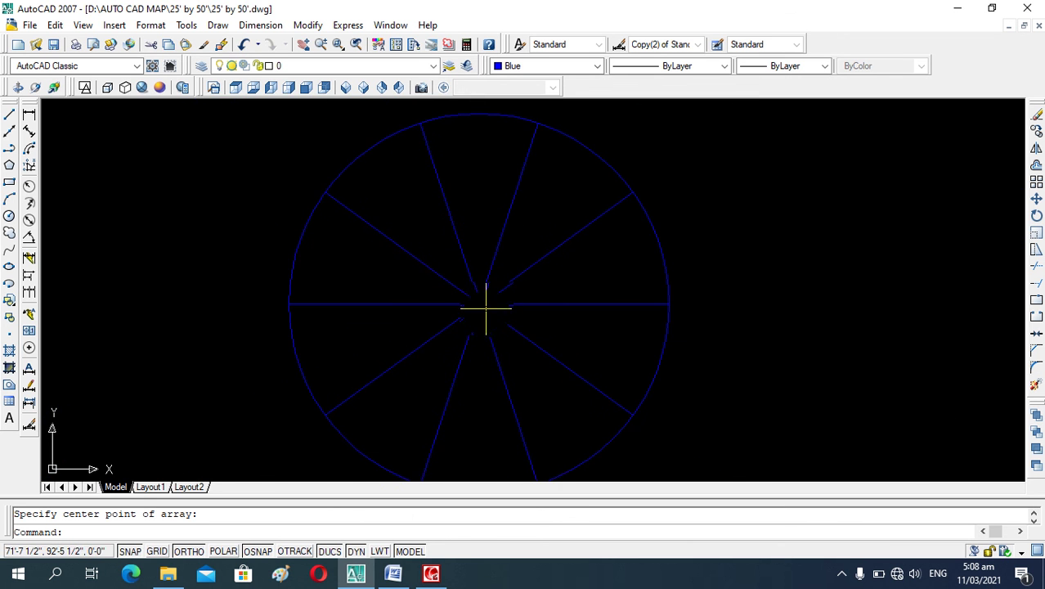
{"action": "scroll", "coordinate": [494, 252], "scroll_direction": "down", "scroll_amount": 1}
{"action": "scroll", "coordinate": [485, 310], "scroll_direction": "down", "scroll_amount": 3}
{"action": "scroll", "coordinate": [531, 350], "scroll_direction": "up", "scroll_amount": 2}
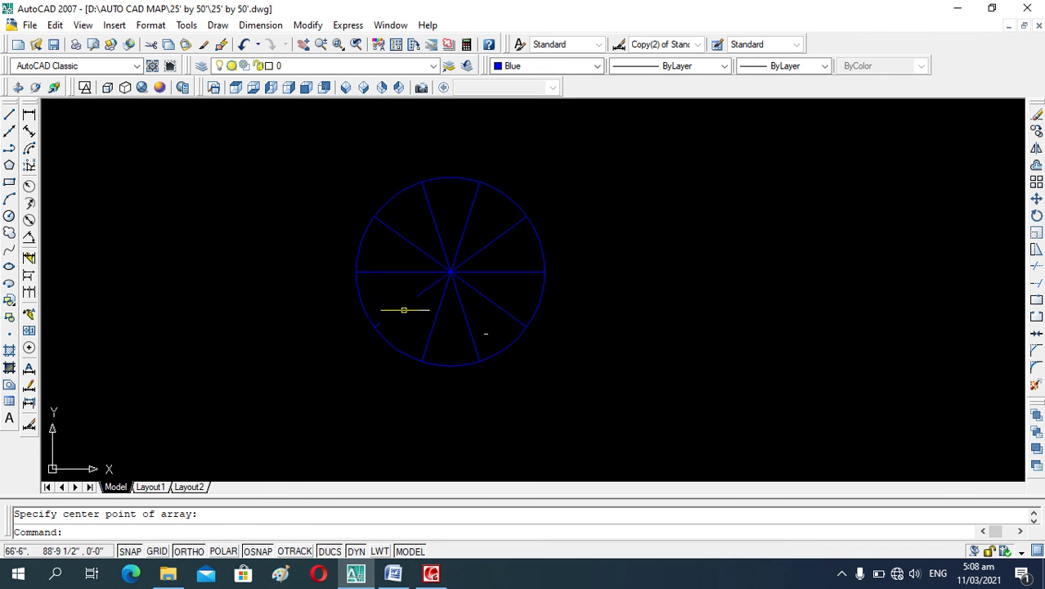
{"action": "scroll", "coordinate": [385, 303], "scroll_direction": "down", "scroll_amount": 3}
{"action": "scroll", "coordinate": [469, 316], "scroll_direction": "up", "scroll_amount": 2}
{"action": "scroll", "coordinate": [469, 310], "scroll_direction": "up", "scroll_amount": 2}
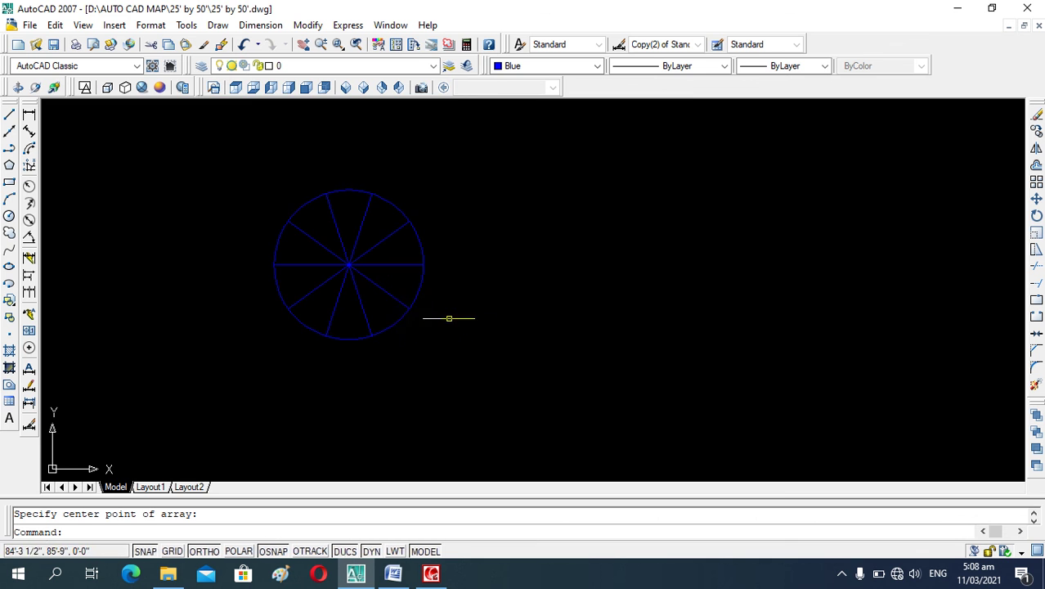
{"action": "scroll", "coordinate": [459, 301], "scroll_direction": "down", "scroll_amount": 4}
{"action": "scroll", "coordinate": [464, 298], "scroll_direction": "up", "scroll_amount": 4}
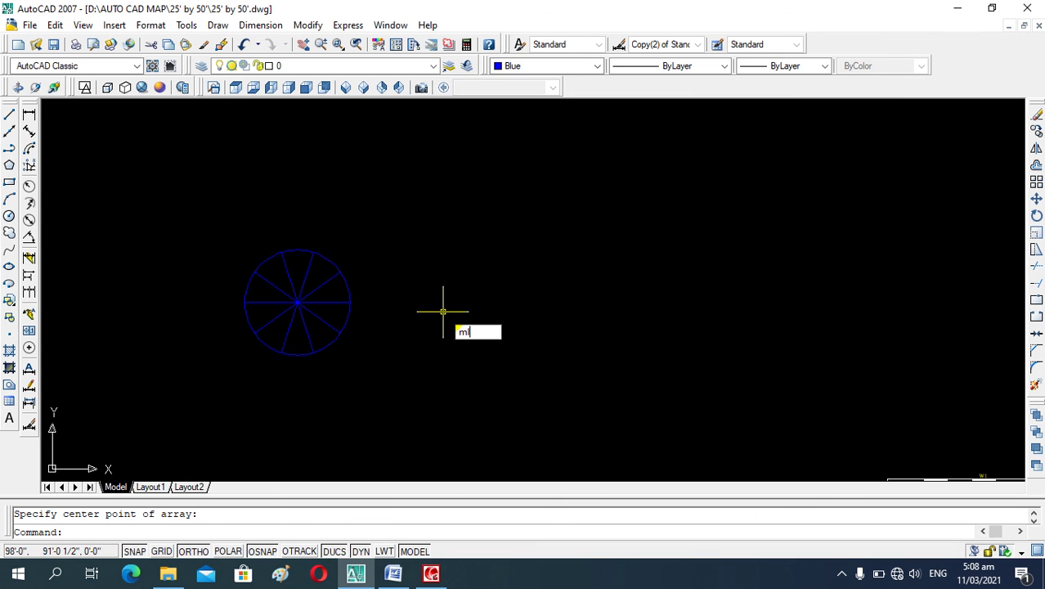
Draw double-line walls from a start point through the top-right, bottom-right and bottom-left corners
{"action": "key", "text": "Return"}
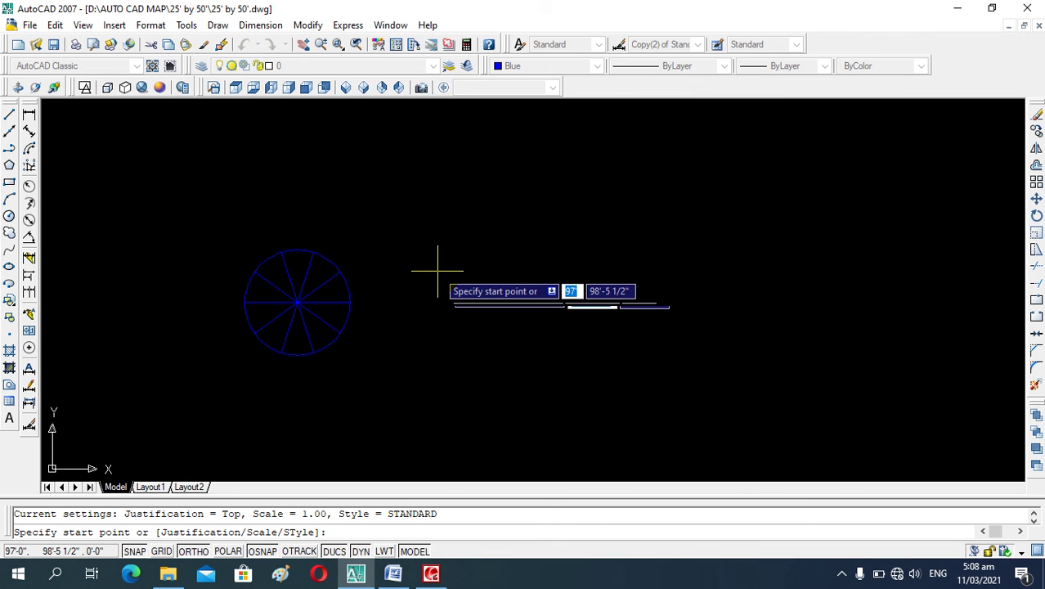
{"action": "left_click", "coordinate": [437, 270]}
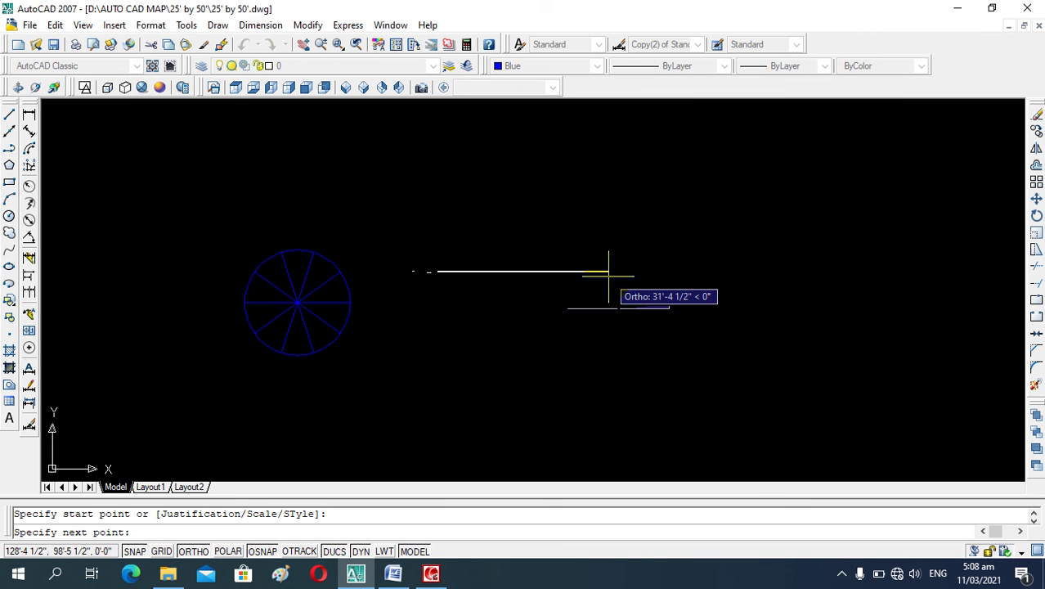
{"action": "scroll", "coordinate": [541, 286], "scroll_direction": "up", "scroll_amount": 4}
{"action": "scroll", "coordinate": [524, 241], "scroll_direction": "up", "scroll_amount": 2}
{"action": "left_click", "coordinate": [572, 243]}
{"action": "scroll", "coordinate": [586, 309], "scroll_direction": "up", "scroll_amount": 4}
{"action": "scroll", "coordinate": [586, 308], "scroll_direction": "down", "scroll_amount": 3}
{"action": "left_click", "coordinate": [592, 412]}
{"action": "scroll", "coordinate": [623, 398], "scroll_direction": "down", "scroll_amount": 4}
{"action": "left_click", "coordinate": [494, 396]}
{"action": "scroll", "coordinate": [501, 398], "scroll_direction": "up", "scroll_amount": 3}
{"action": "scroll", "coordinate": [511, 397], "scroll_direction": "up", "scroll_amount": 3}
{"action": "scroll", "coordinate": [506, 413], "scroll_direction": "down", "scroll_amount": 3}
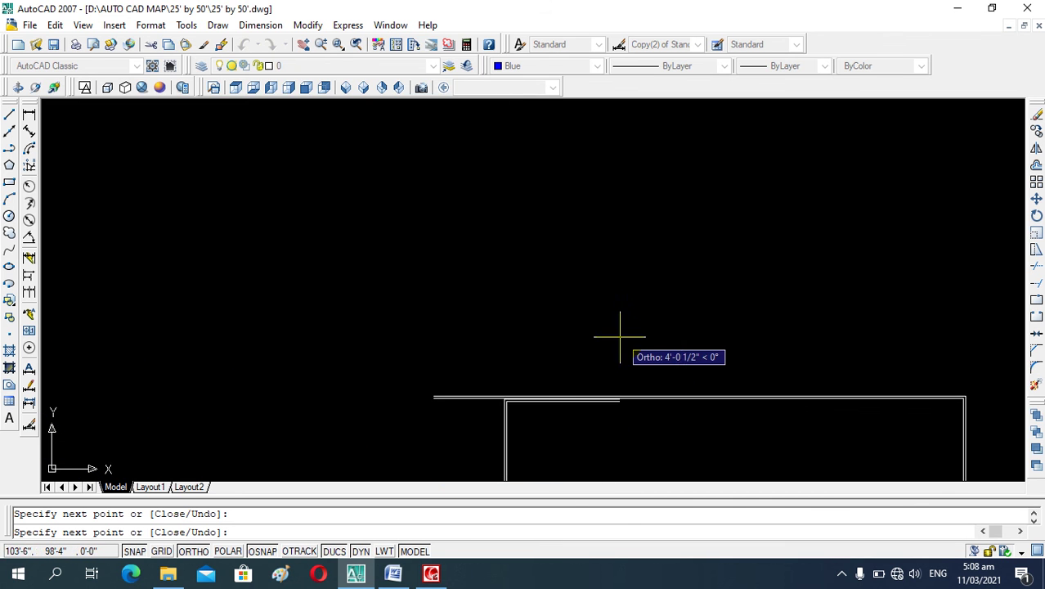
{"action": "key", "text": "Escape"}
Zoom in and out to inspect the finished rectangle of double-line walls
{"action": "scroll", "coordinate": [477, 344], "scroll_direction": "down", "scroll_amount": 2}
{"action": "scroll", "coordinate": [497, 384], "scroll_direction": "up", "scroll_amount": 4}
{"action": "scroll", "coordinate": [388, 304], "scroll_direction": "up", "scroll_amount": 2}
{"action": "scroll", "coordinate": [388, 305], "scroll_direction": "up", "scroll_amount": 2}
{"action": "scroll", "coordinate": [336, 163], "scroll_direction": "down", "scroll_amount": 3}
{"action": "scroll", "coordinate": [336, 162], "scroll_direction": "down", "scroll_amount": 2}
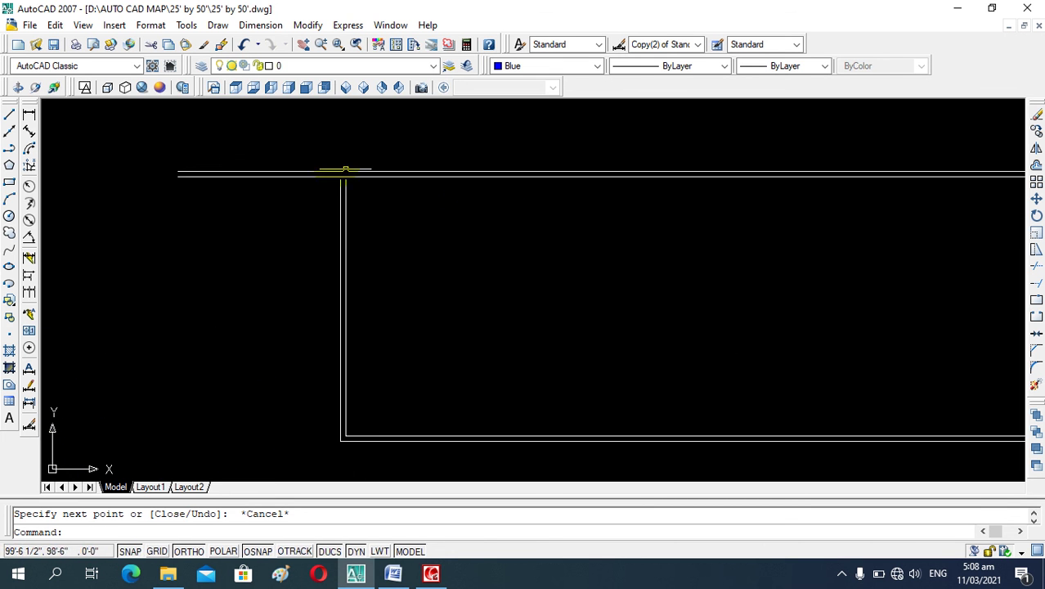
{"action": "scroll", "coordinate": [191, 205], "scroll_direction": "up", "scroll_amount": 2}
{"action": "scroll", "coordinate": [154, 156], "scroll_direction": "up", "scroll_amount": 4}
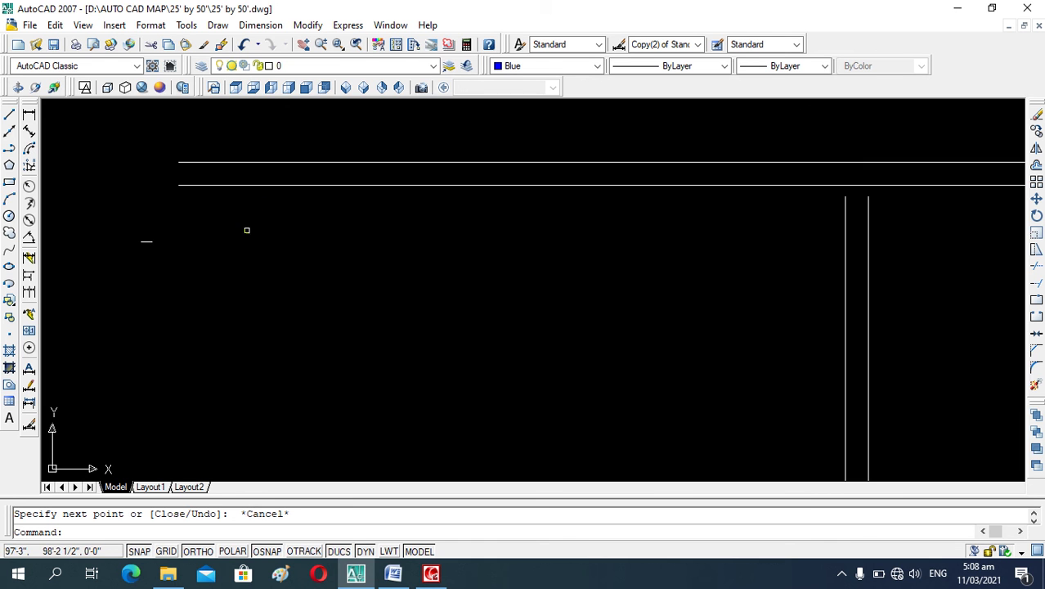
{"action": "scroll", "coordinate": [286, 240], "scroll_direction": "down", "scroll_amount": 1}
{"action": "scroll", "coordinate": [280, 225], "scroll_direction": "down", "scroll_amount": 1}
{"action": "scroll", "coordinate": [289, 212], "scroll_direction": "down", "scroll_amount": 1}
{"action": "scroll", "coordinate": [307, 246], "scroll_direction": "down", "scroll_amount": 1}
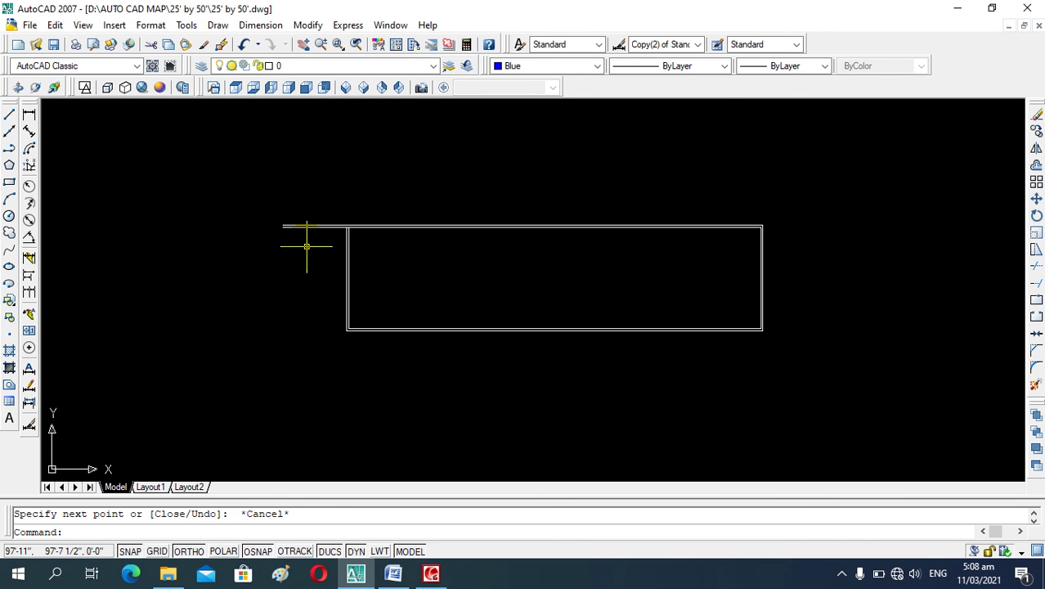
Draw a second MLINE wall path through seven points, winding over the first rectangle
{"action": "type", "text": "ml"}
{"action": "key", "text": "Return"}
{"action": "left_click", "coordinate": [315, 180]}
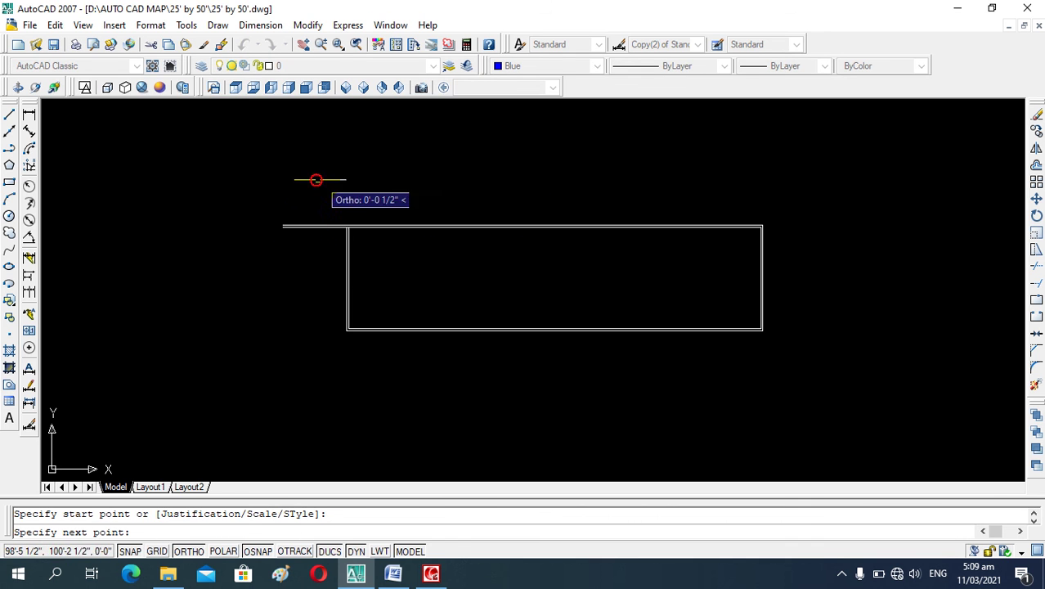
{"action": "left_click", "coordinate": [561, 180]}
{"action": "left_click", "coordinate": [561, 399]}
{"action": "left_click", "coordinate": [280, 383]}
{"action": "left_click", "coordinate": [280, 147]}
{"action": "left_click", "coordinate": [680, 175]}
{"action": "left_click", "coordinate": [602, 417]}
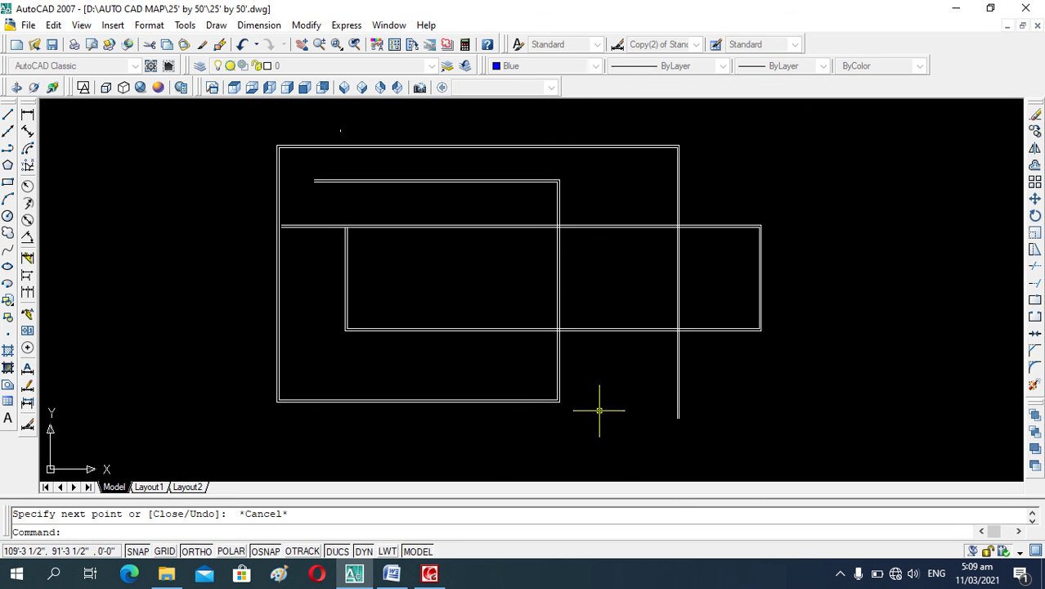
{"action": "key", "text": "Escape"}
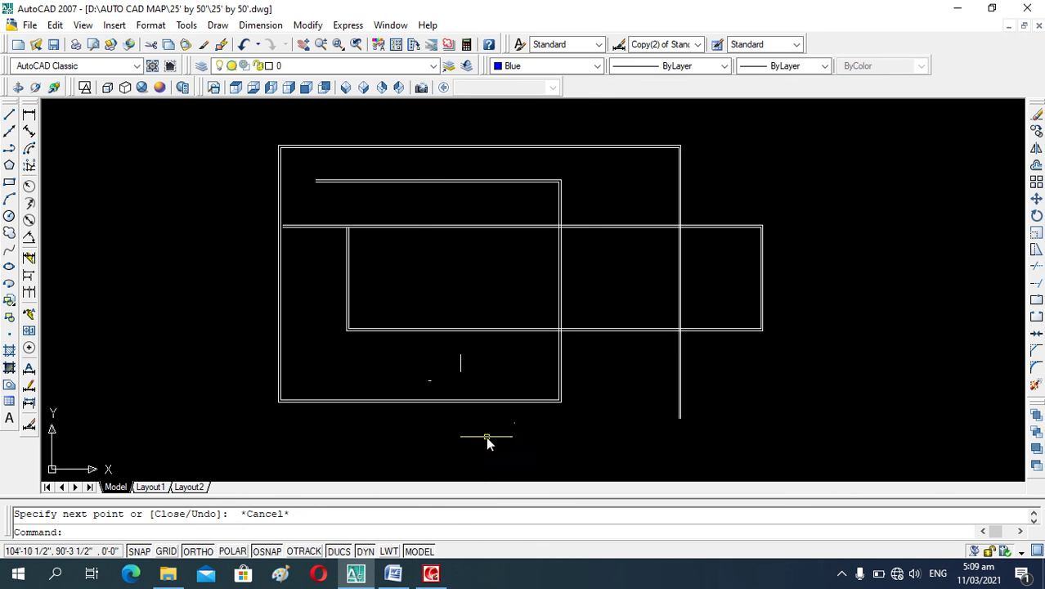
{"action": "left_click", "coordinate": [431, 573]}
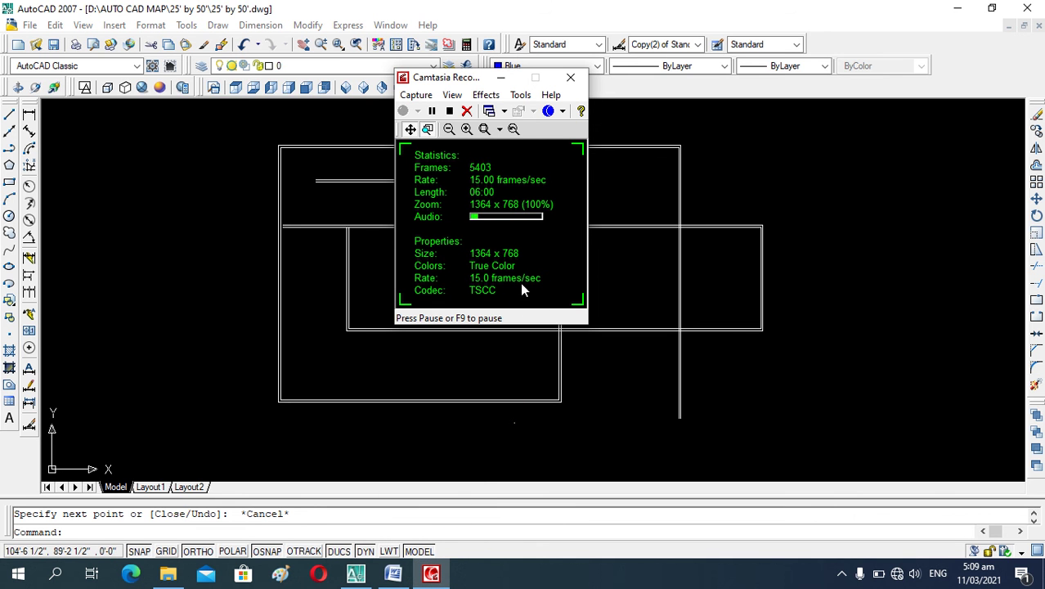